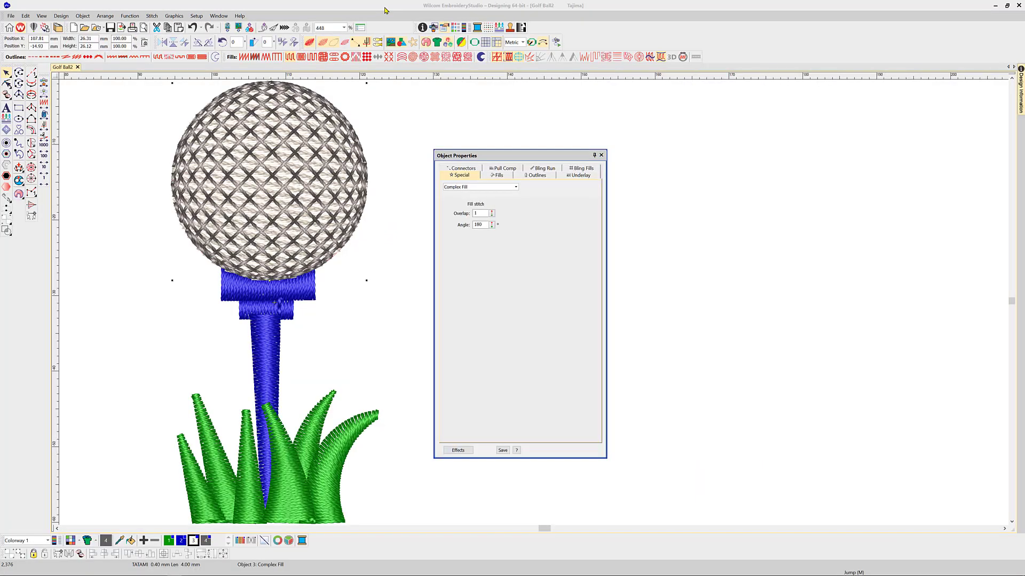
# Cycle through the design's objects to view the golf ball and grass fill settings.
pyautogui.click(376, 4)
pyautogui.press('Tab')
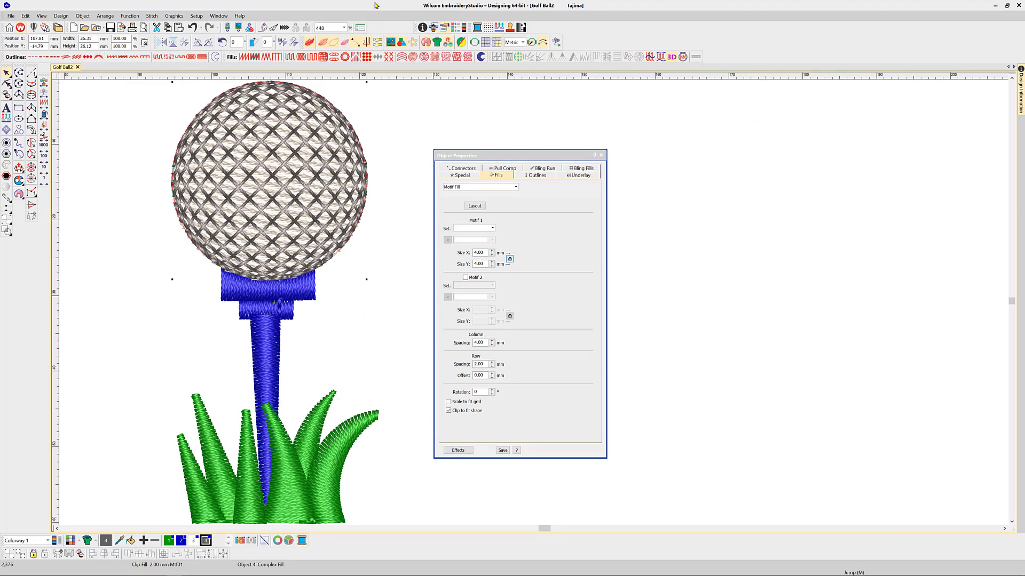
pyautogui.press('Tab')
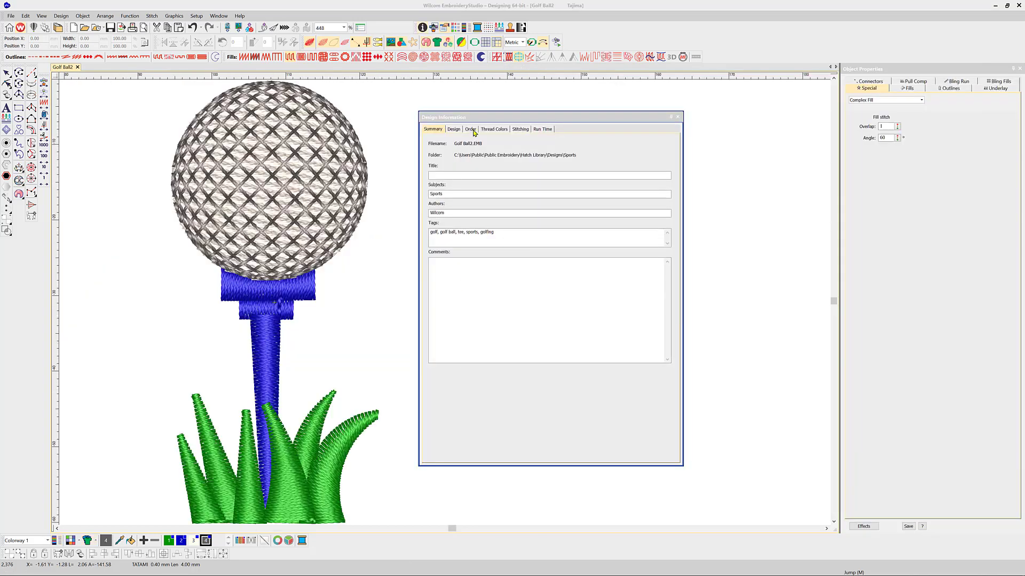
# Set the order's customer to Golf Pro Shop, enter the contact's name, then open the Design Library.
pyautogui.click(470, 129)
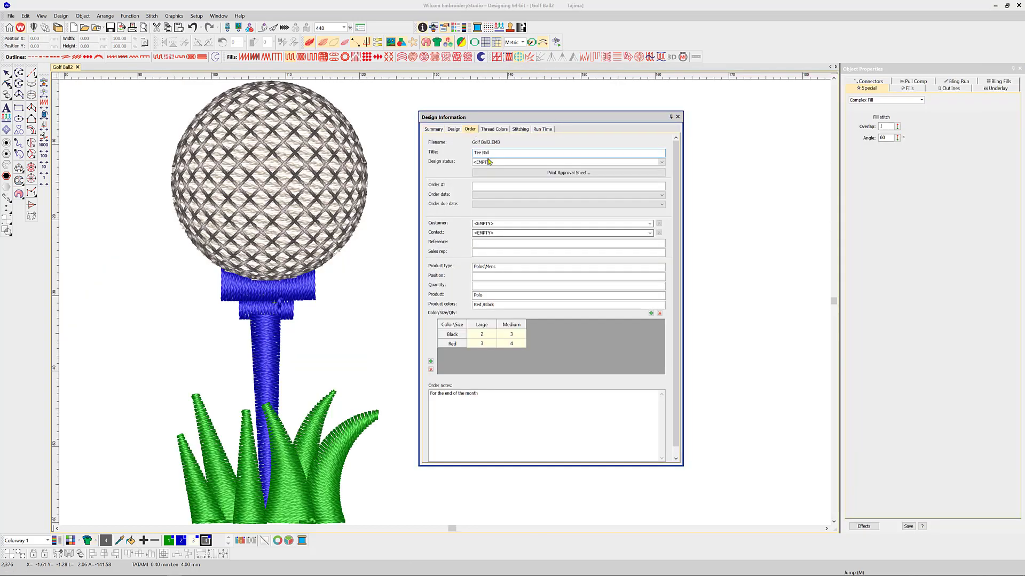
pyautogui.click(496, 223)
pyautogui.write('Golf Pro Shop')
pyautogui.click(497, 233)
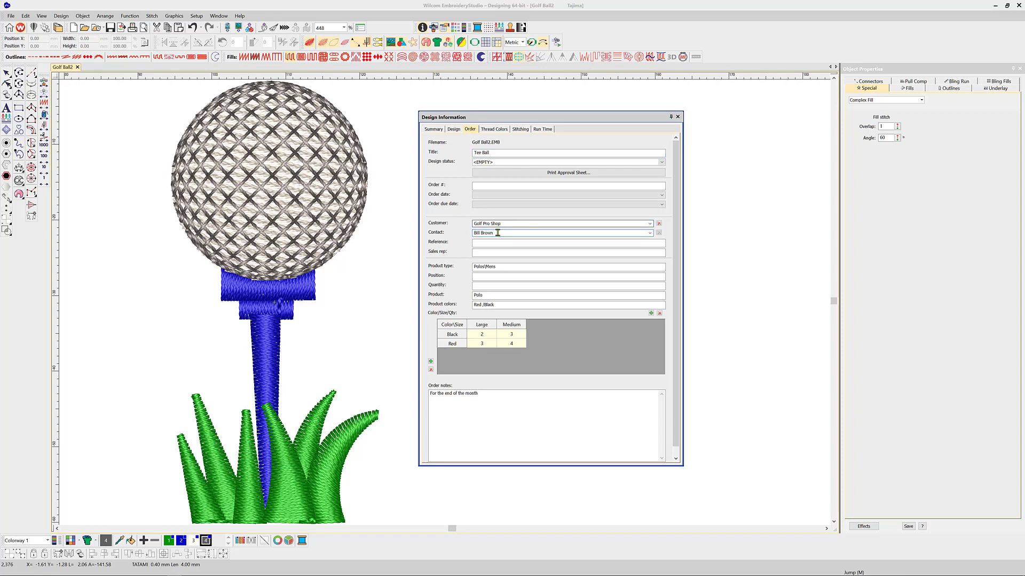
pyautogui.click(390, 215)
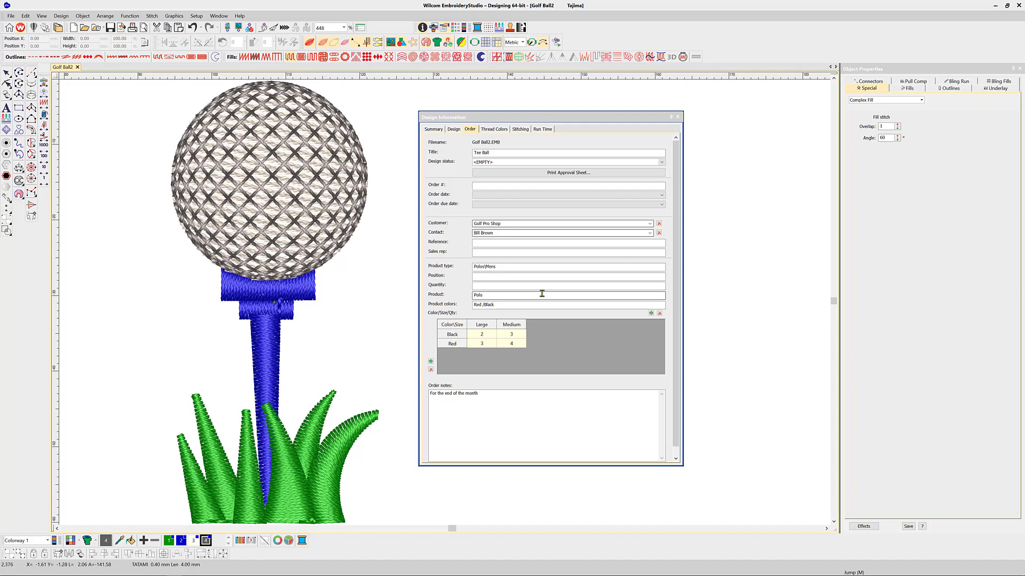
pyautogui.click(57, 27)
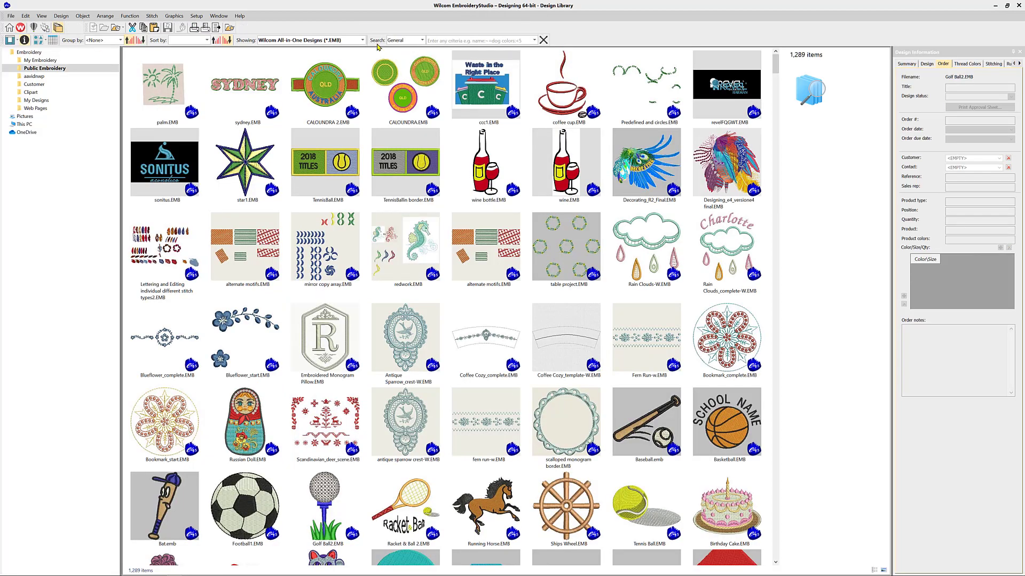
# Search the library for 'golf' to check Golf Ball2, then clear the search.
pyautogui.click(440, 41)
pyautogui.press('Return')
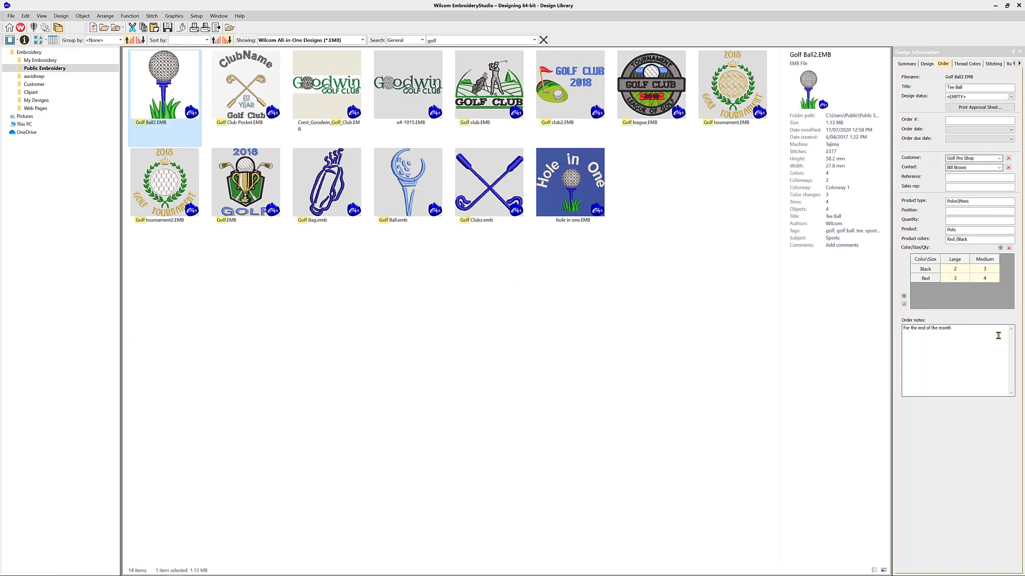
pyautogui.click(543, 40)
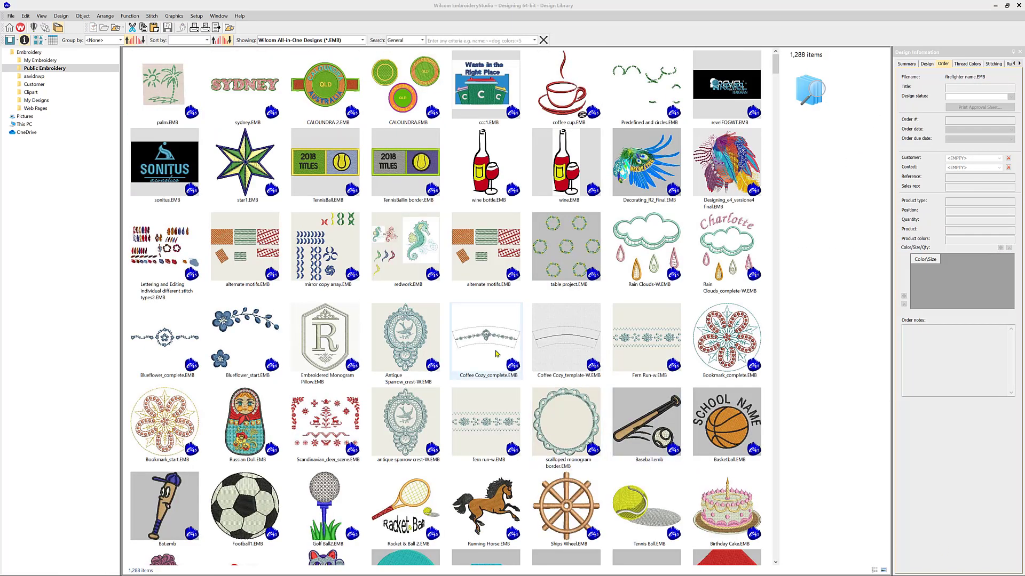
pyautogui.click(120, 41)
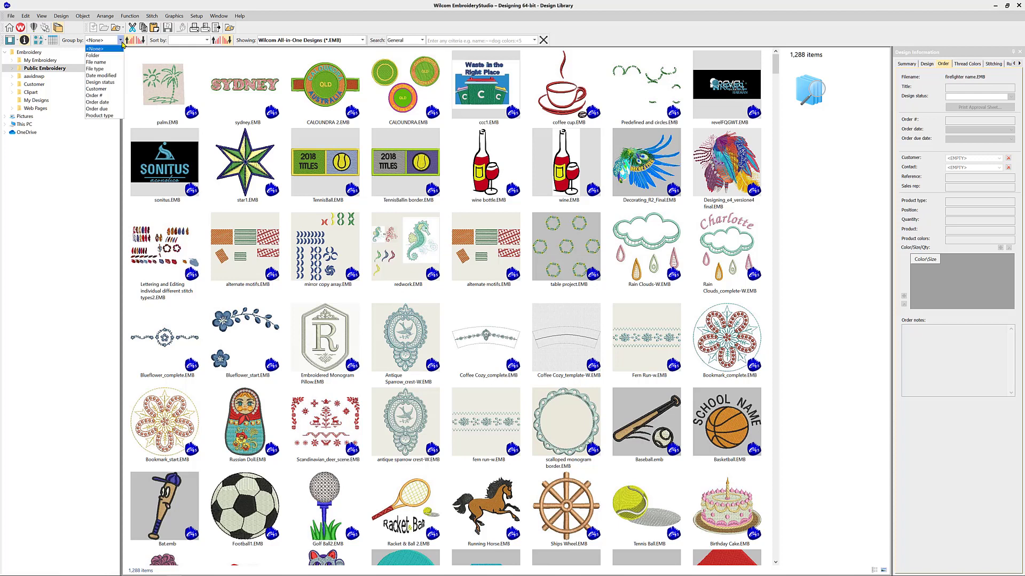
# Group the library designs by Customer and scroll down to Costume house co.
pyautogui.click(104, 89)
pyautogui.scroll(-6, 243, 193)
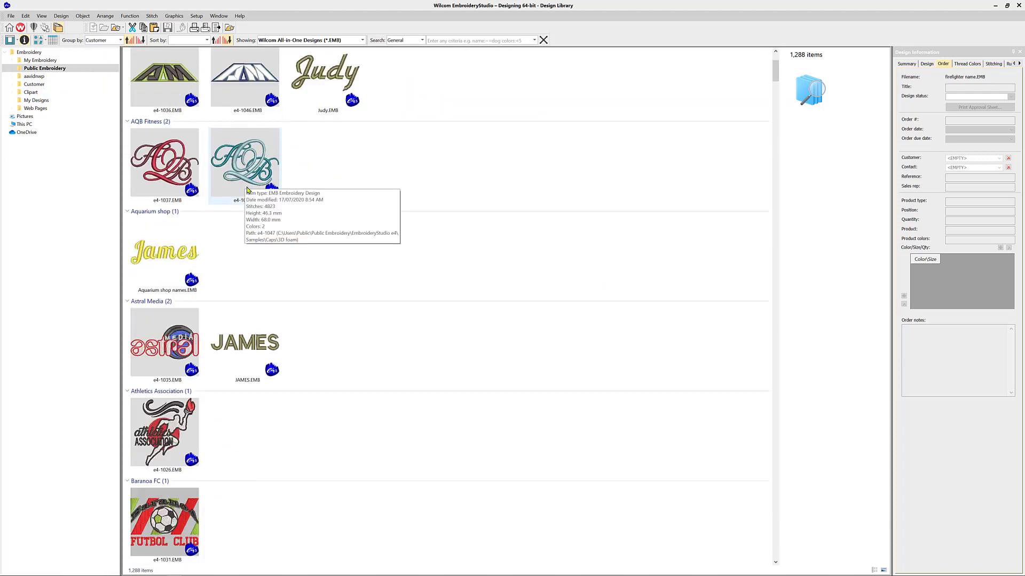
pyautogui.scroll(-10, 248, 211)
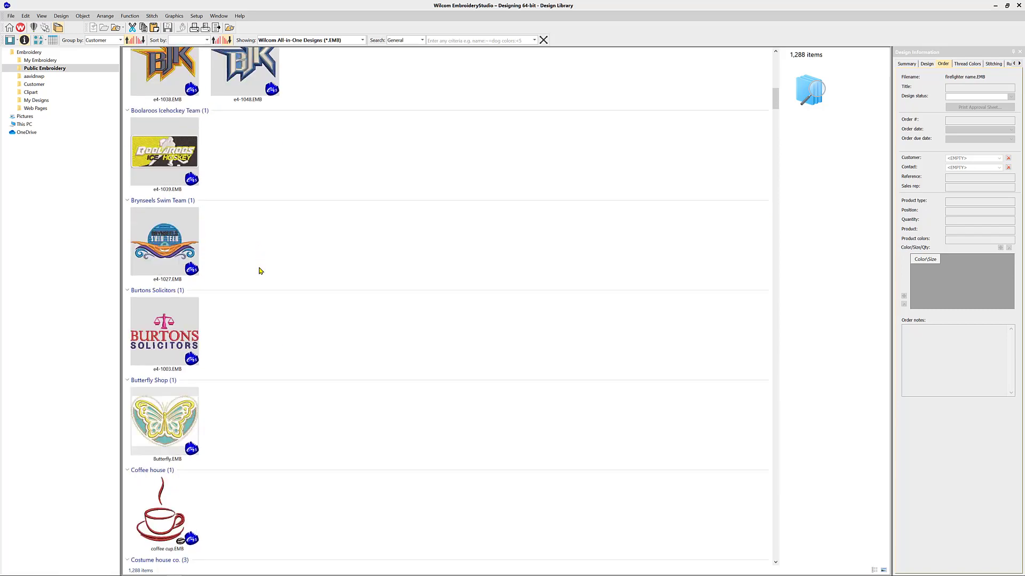
pyautogui.scroll(-2, 262, 275)
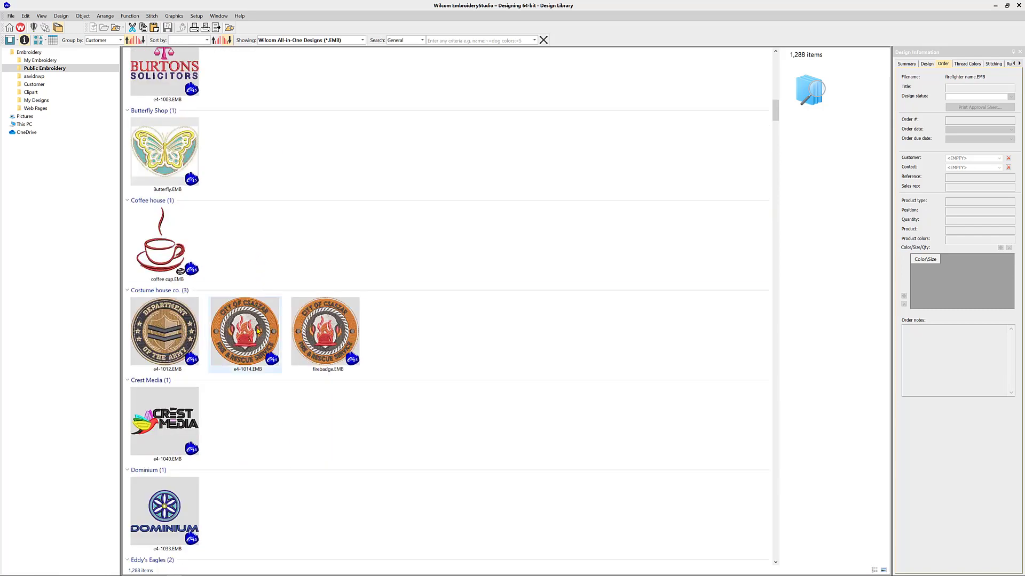
# Compare the e4-1012, e4-1014 and firebadge.EMB crests' summary and design details.
pyautogui.moveTo(256, 333)
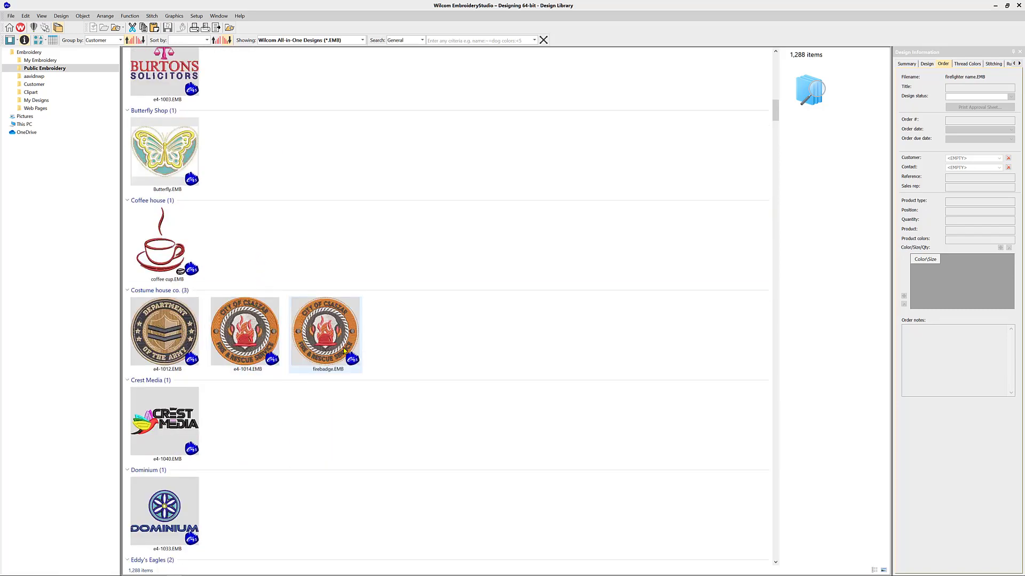
pyautogui.click(185, 348)
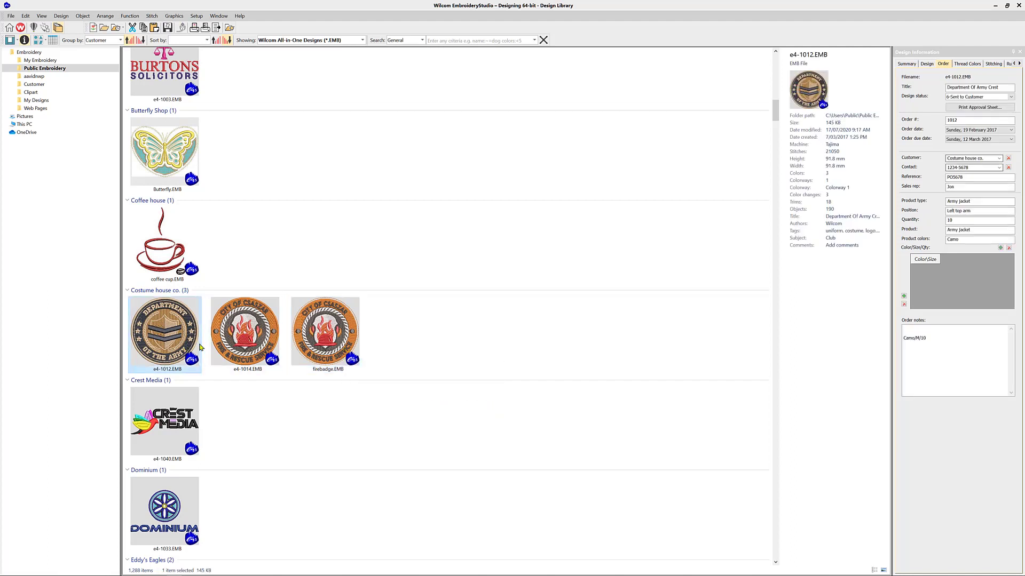
pyautogui.click(251, 344)
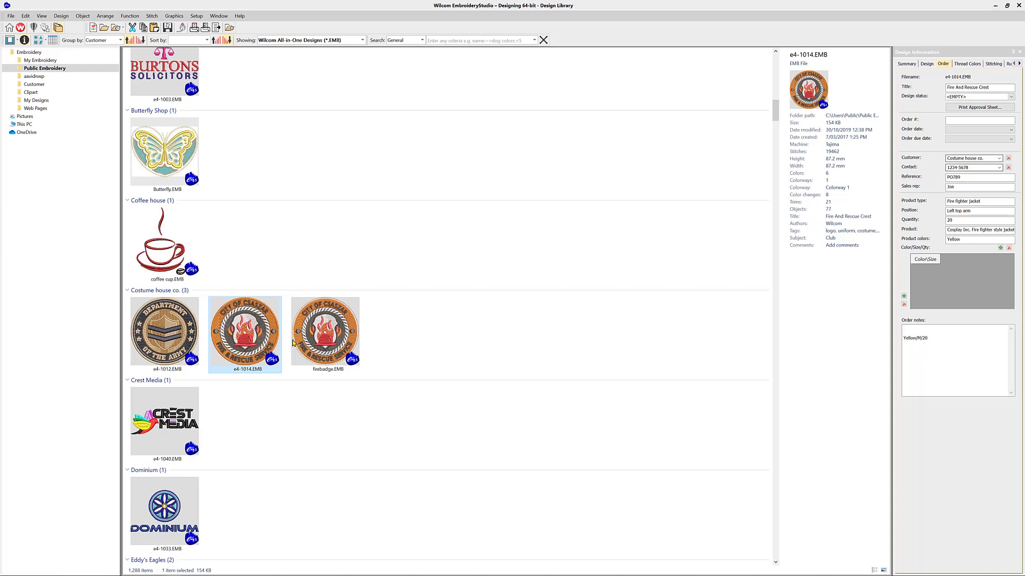
pyautogui.moveTo(312, 341)
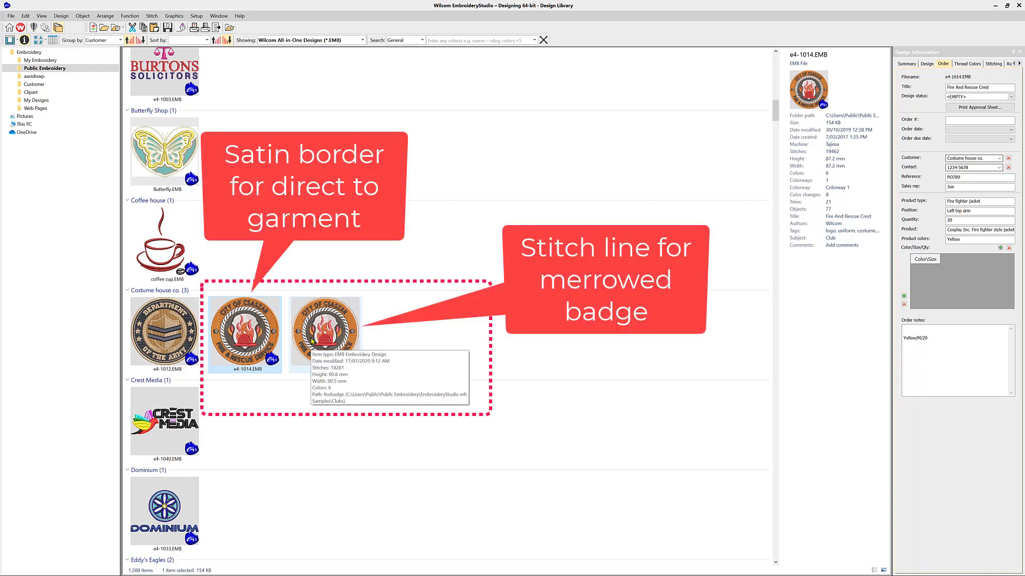
pyautogui.click(313, 341)
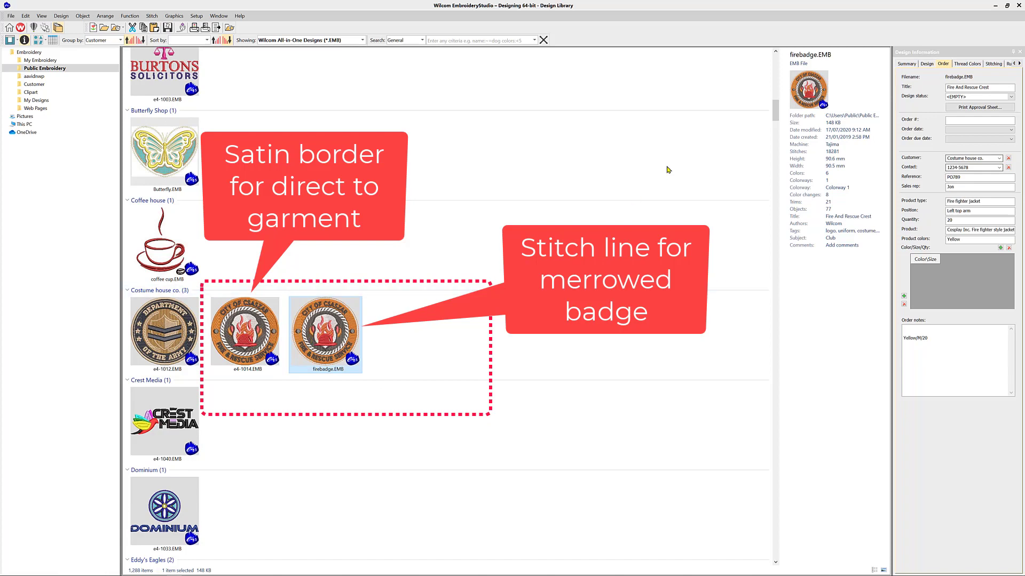
pyautogui.click(912, 64)
pyautogui.click(926, 63)
pyautogui.click(239, 344)
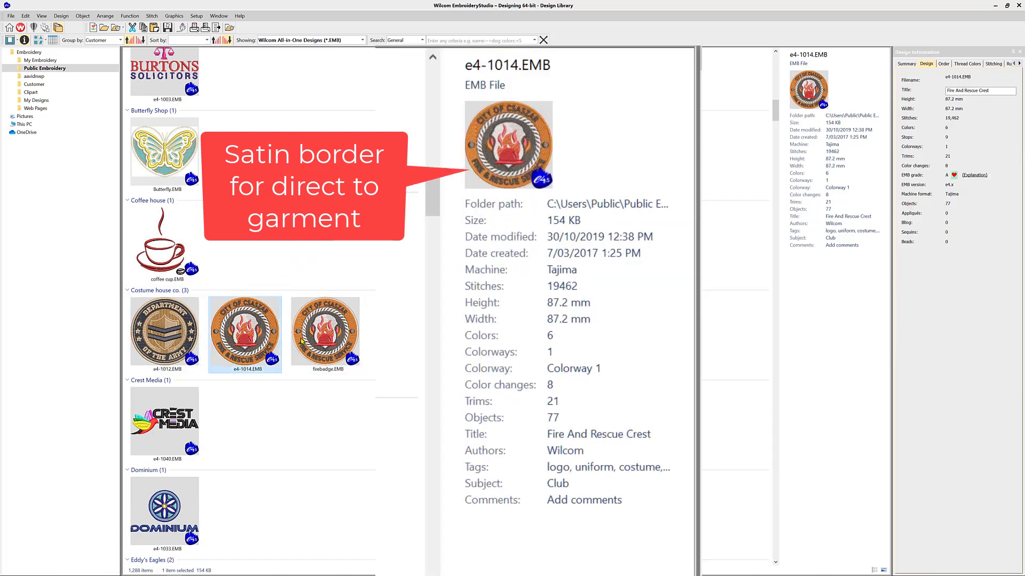
pyautogui.click(313, 340)
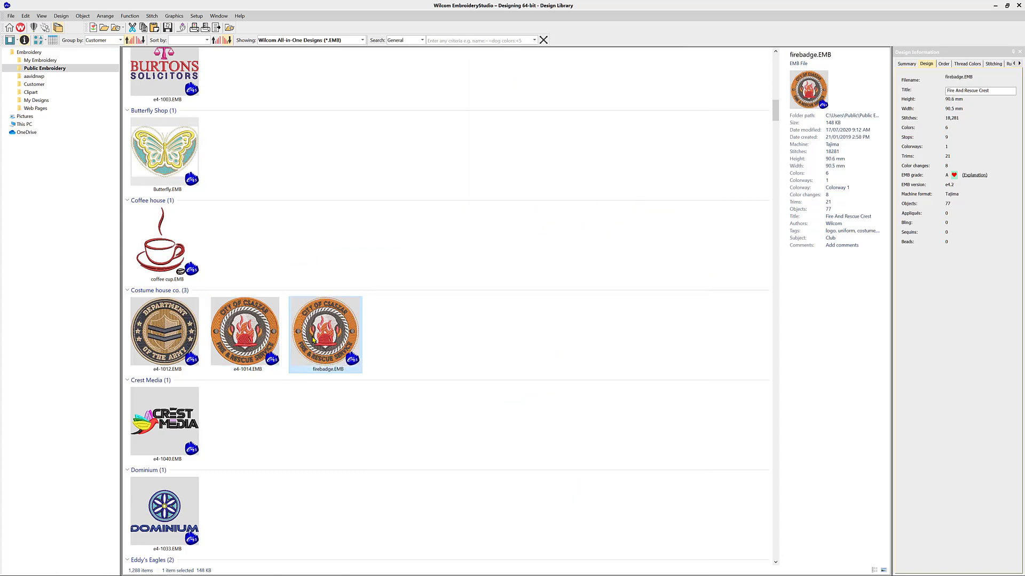
pyautogui.click(463, 42)
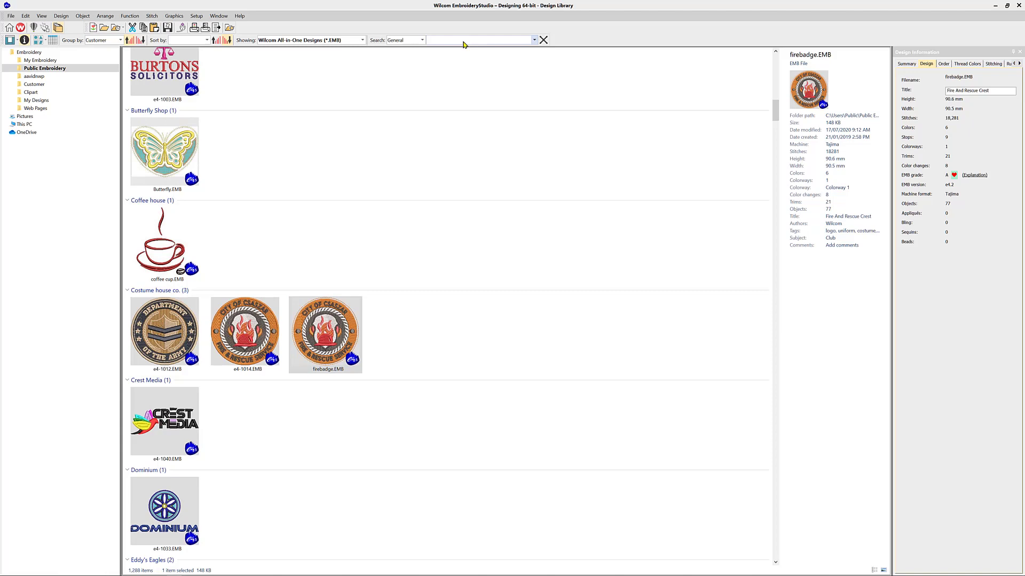
# Search for 'fire', check Crest_Fire_And_Rescue.EMB's order details, and select firebadge.
pyautogui.write('fire')
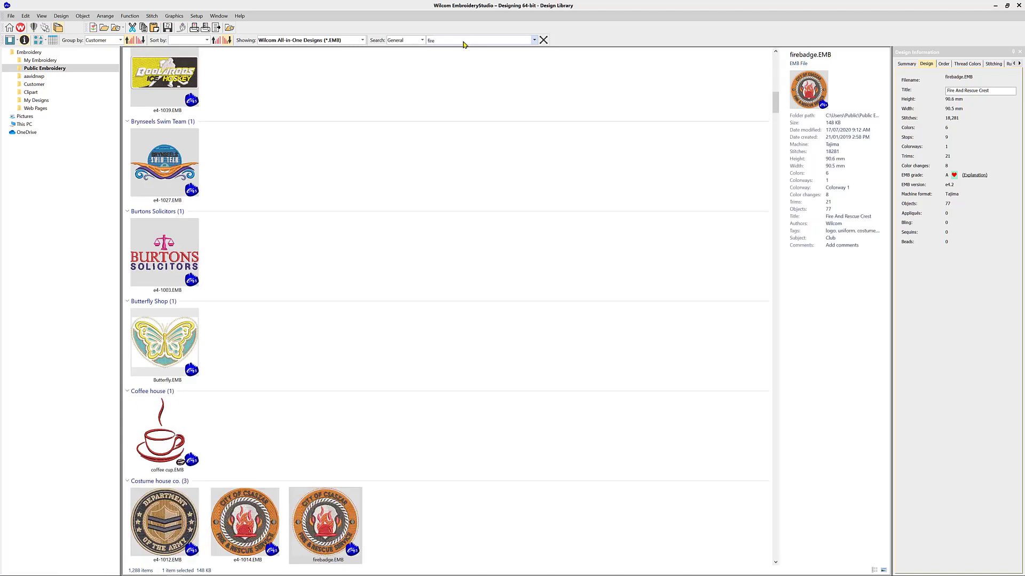
pyautogui.press('Return')
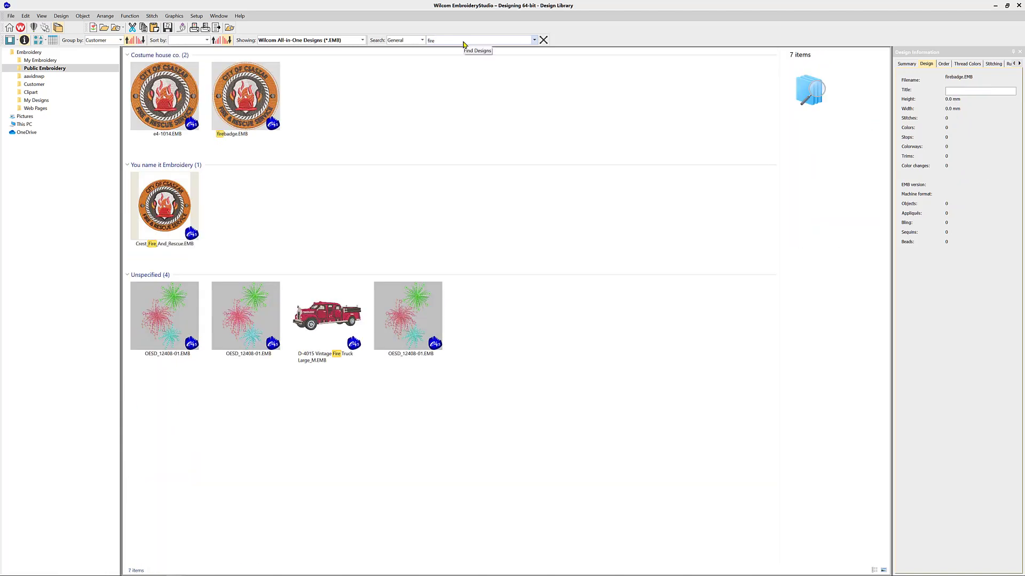
pyautogui.click(172, 211)
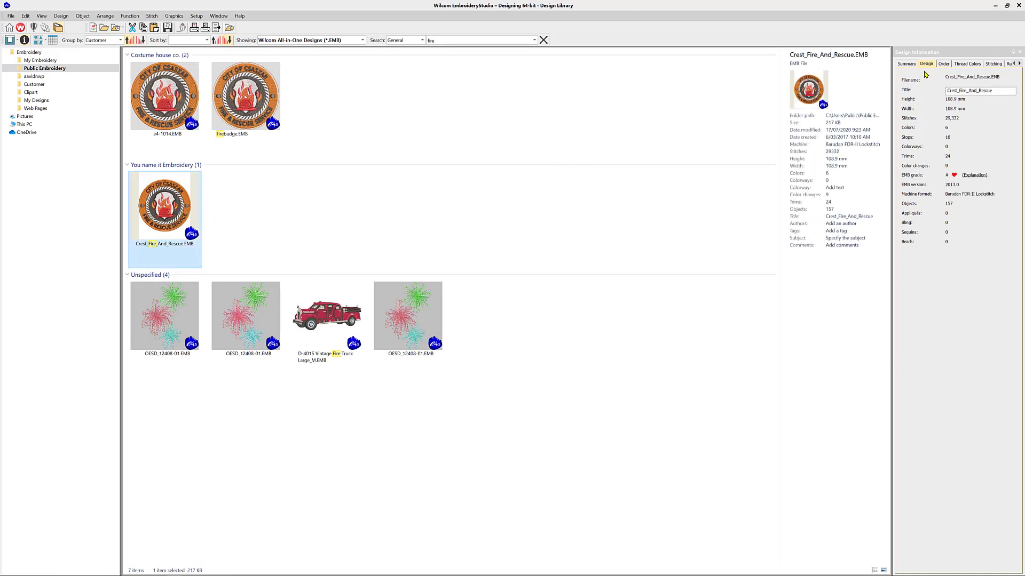
pyautogui.click(940, 65)
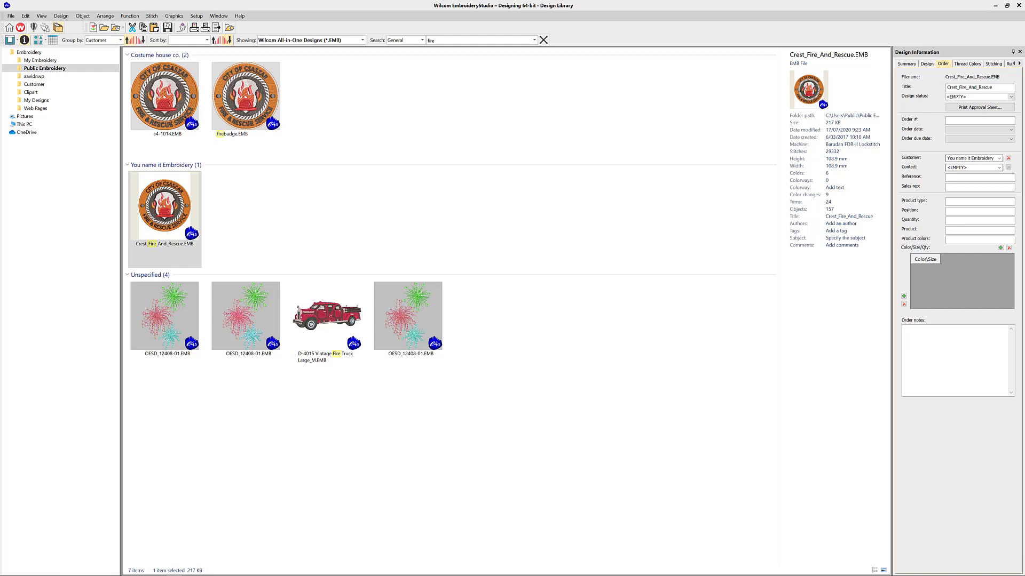
pyautogui.click(254, 102)
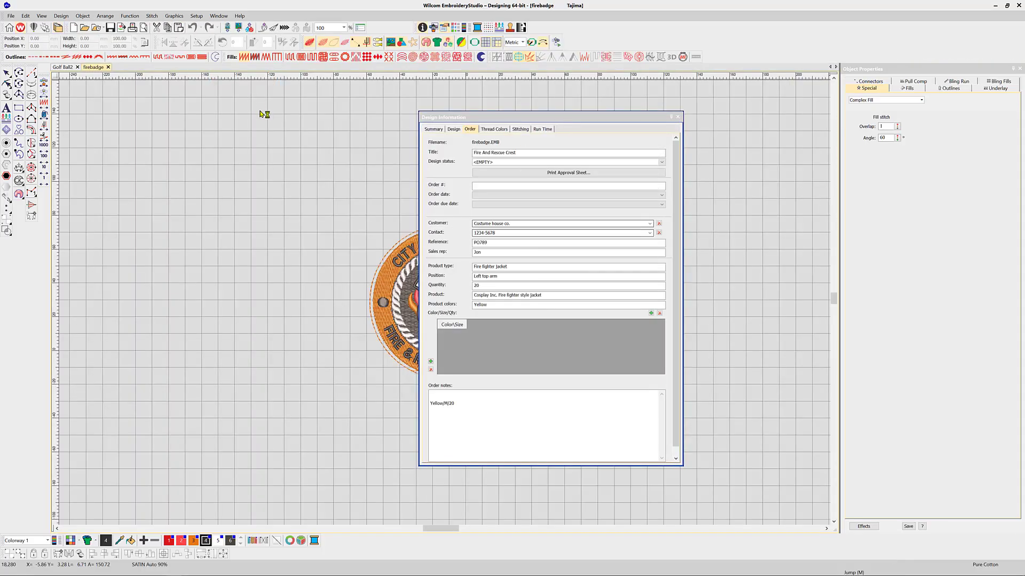
# Move the CITY OF CSASZAR lettering off the badge and delete the round badge.
pyautogui.moveTo(597, 123); pyautogui.dragTo(738, 128)
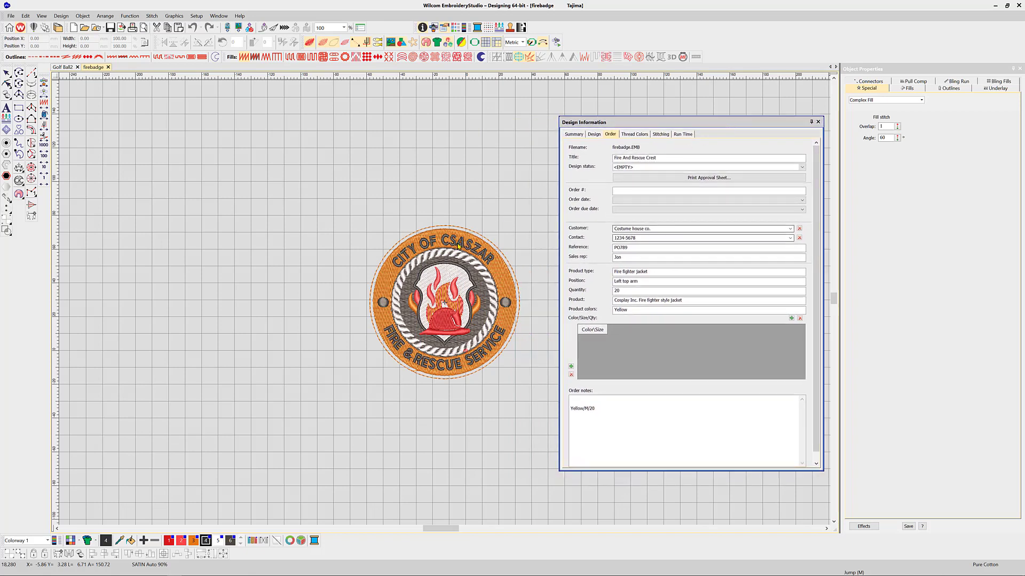
pyautogui.moveTo(458, 247); pyautogui.dragTo(431, 166)
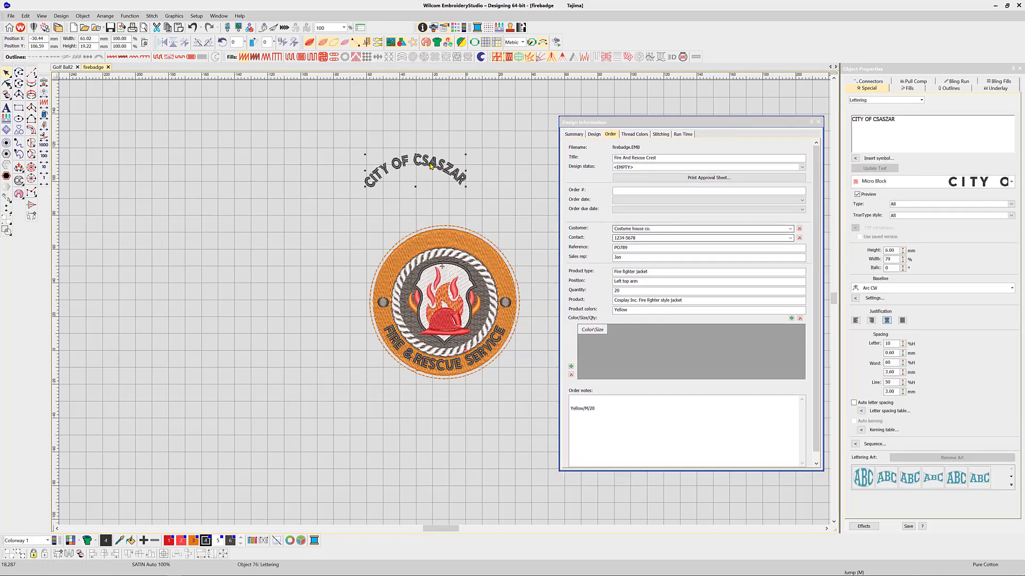
pyautogui.moveTo(356, 216); pyautogui.dragTo(529, 393)
pyautogui.press('Delete')
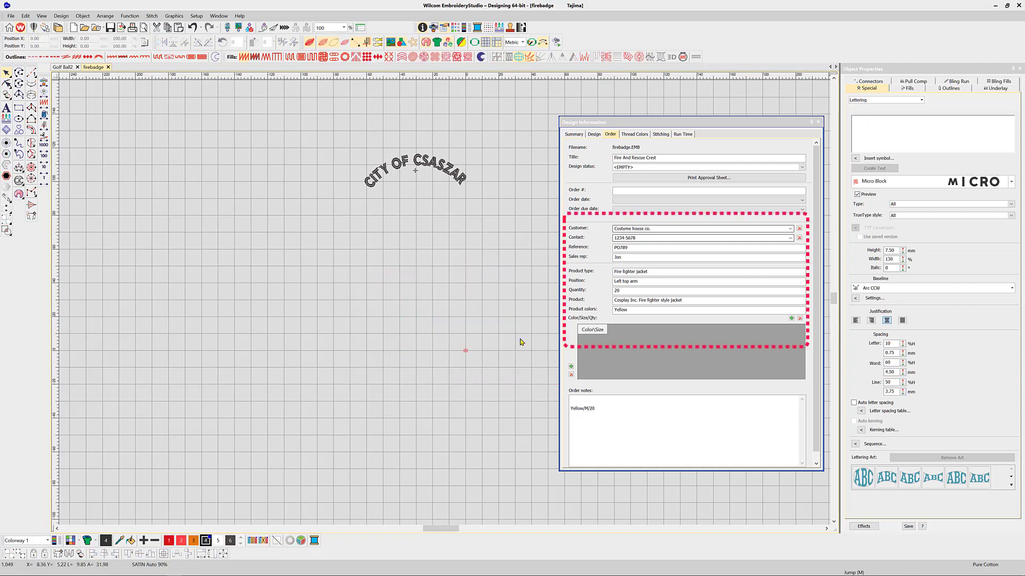
pyautogui.click(438, 166)
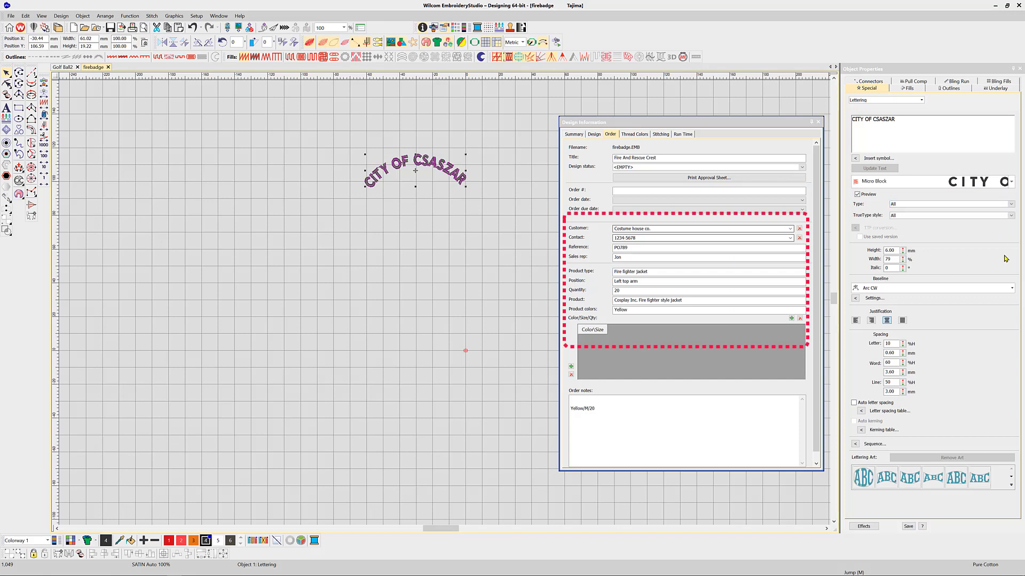
# Change the lettering to BOB on a straight Free Line baseline, 10 mm high.
pyautogui.click(1012, 289)
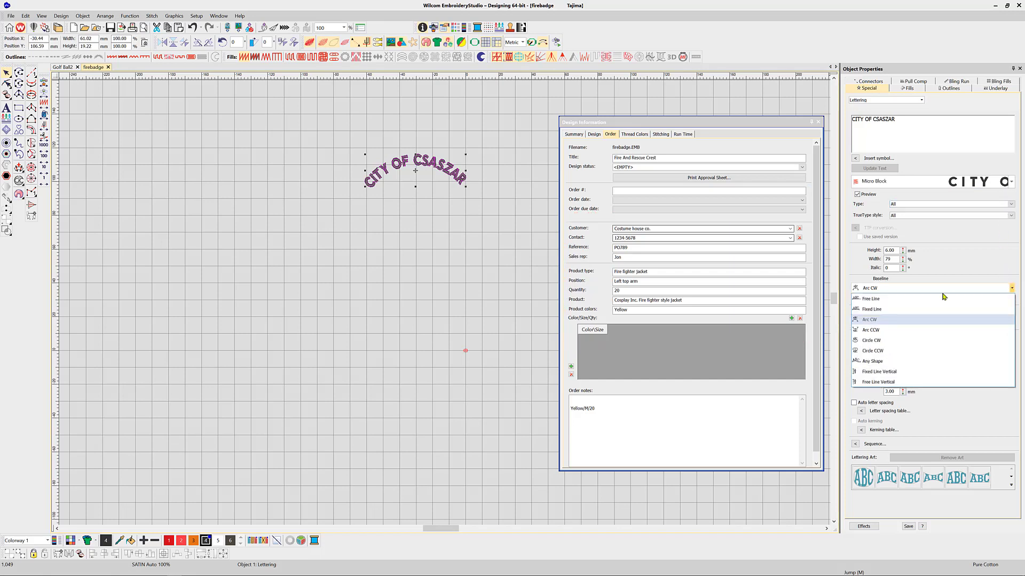
pyautogui.click(908, 299)
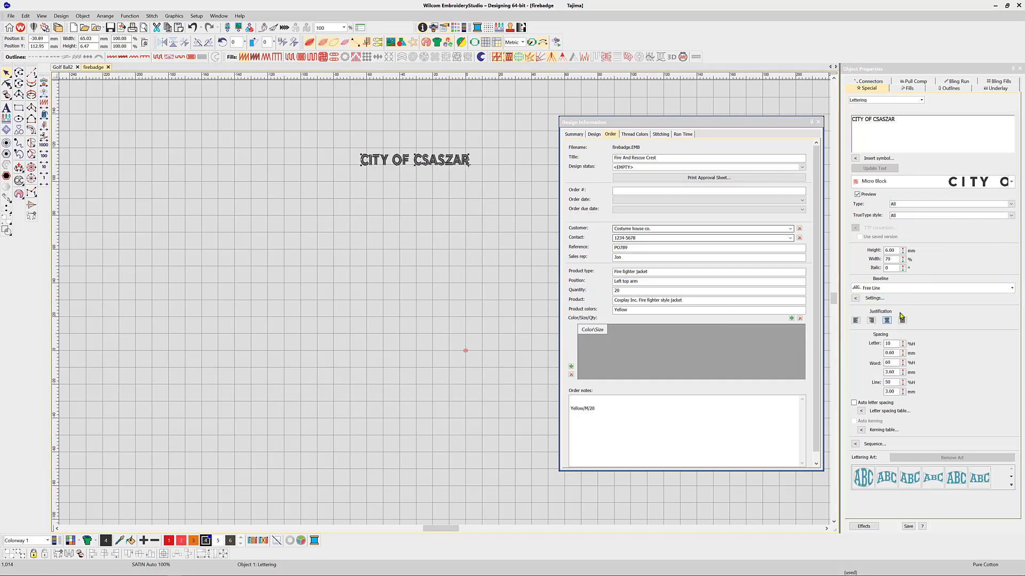
pyautogui.doubleClick(896, 251)
pyautogui.write('10')
pyautogui.press('Return')
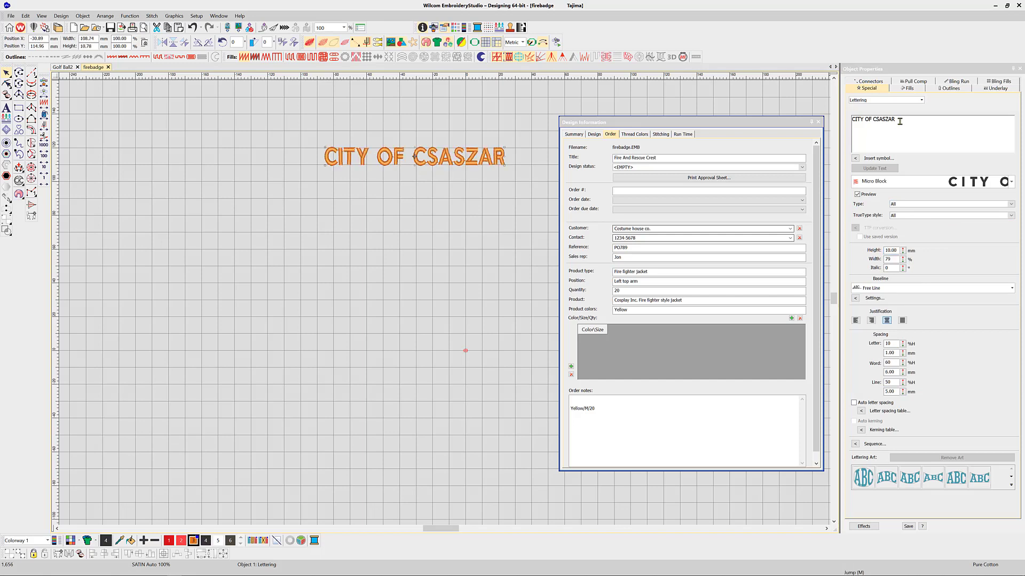
pyautogui.moveTo(899, 119); pyautogui.dragTo(847, 120)
pyautogui.write('BOB')
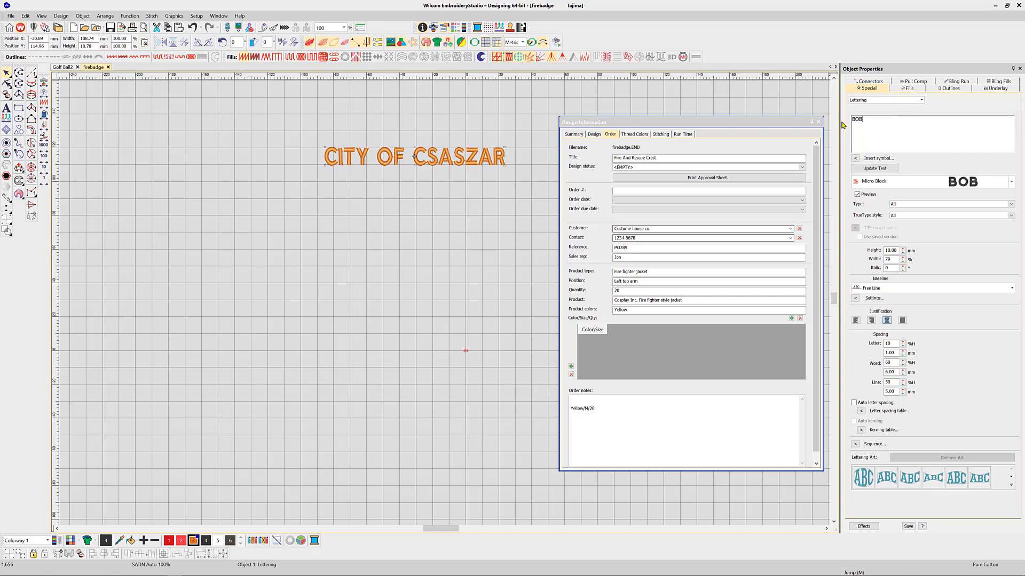
pyautogui.click(880, 170)
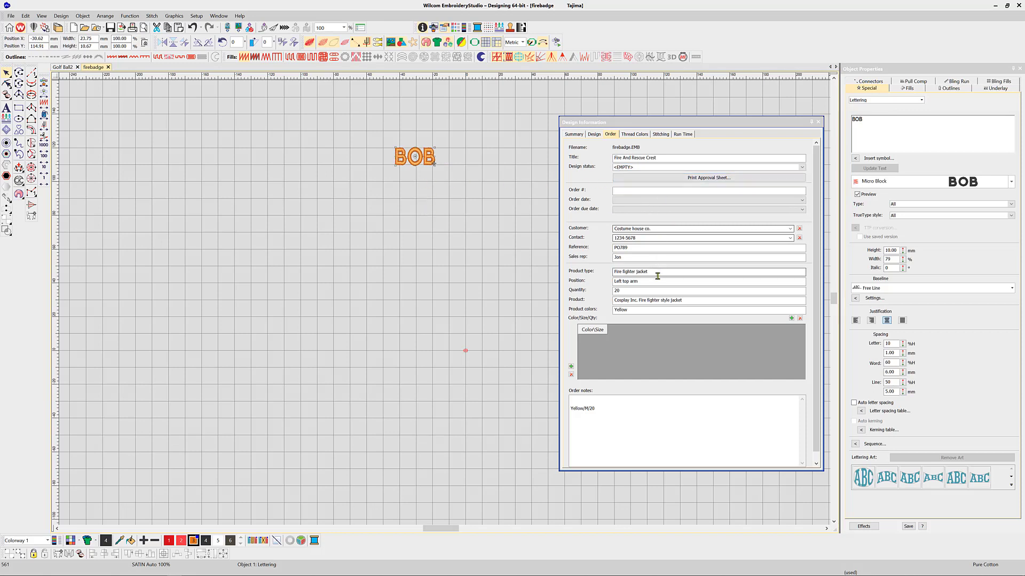
pyautogui.moveTo(648, 281); pyautogui.dragTo(613, 283)
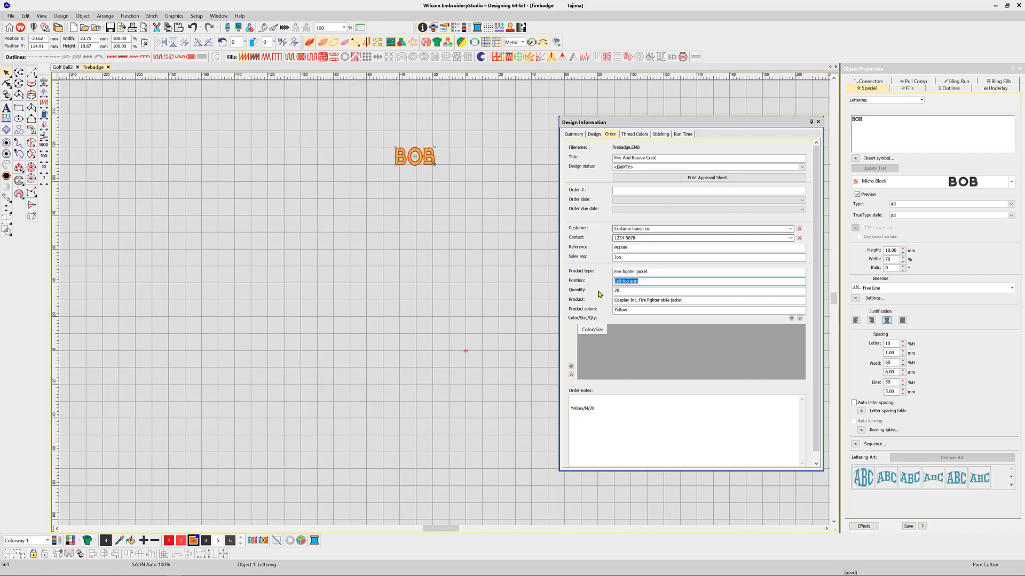
# Change the order position to 'over left pocket' and empty the order notes and product colours.
pyautogui.write('over left pocket')
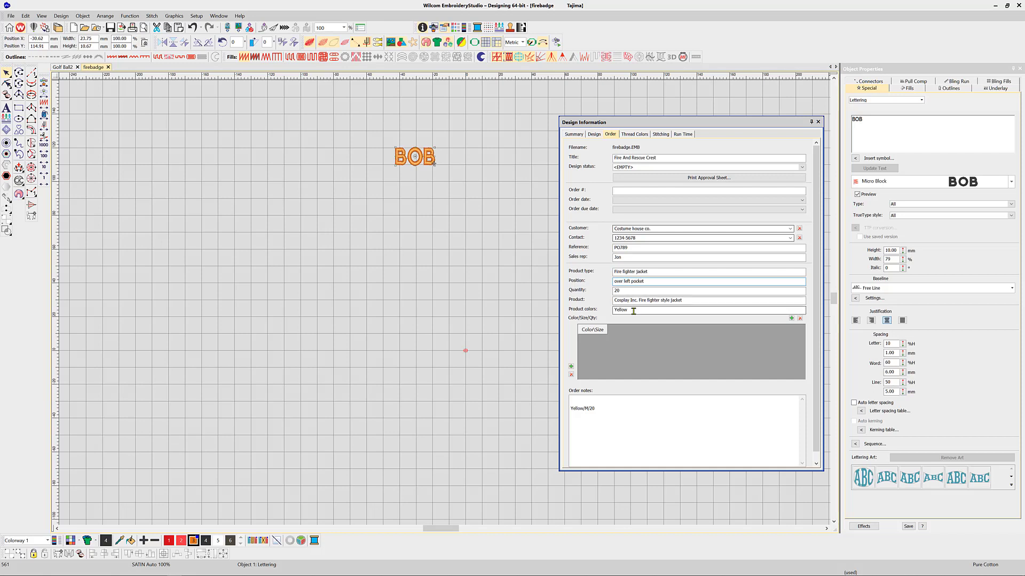
pyautogui.moveTo(602, 409); pyautogui.dragTo(566, 419)
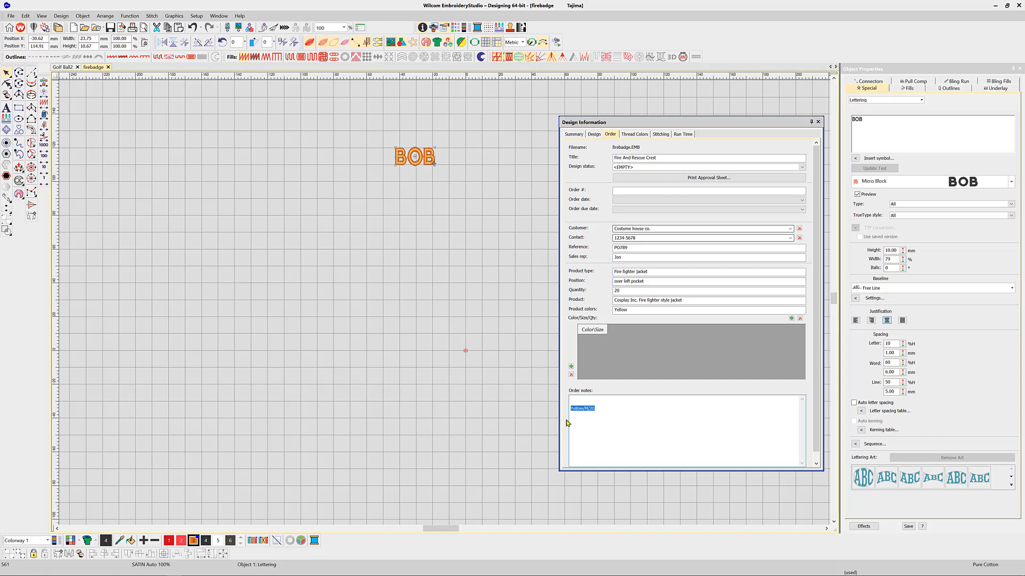
pyautogui.press('BackSpace')
pyautogui.moveTo(633, 311); pyautogui.dragTo(611, 316)
pyautogui.press('BackSpace')
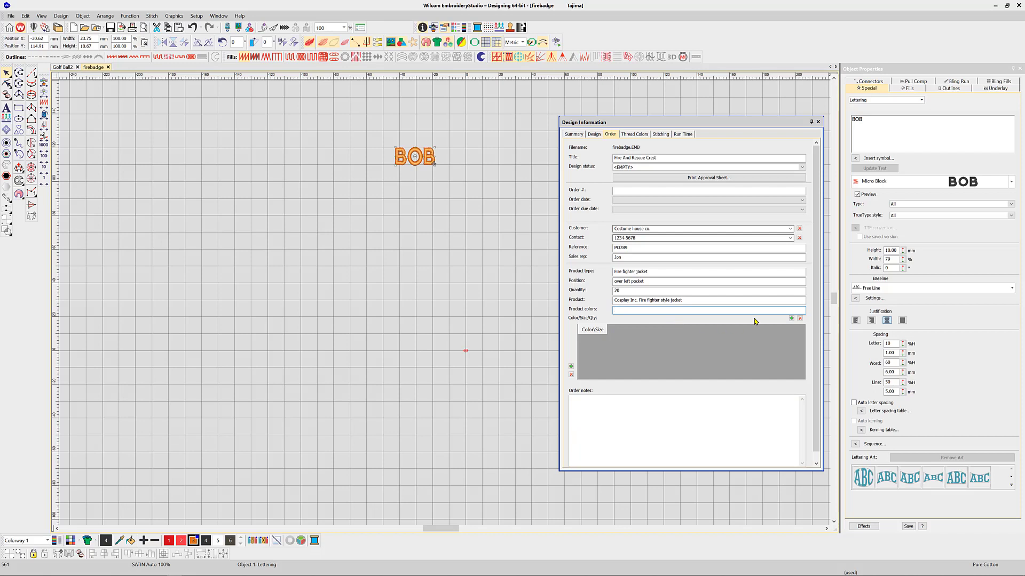
# Save the design under the new file name 'firefighter name' with Save As.
pyautogui.click(12, 17)
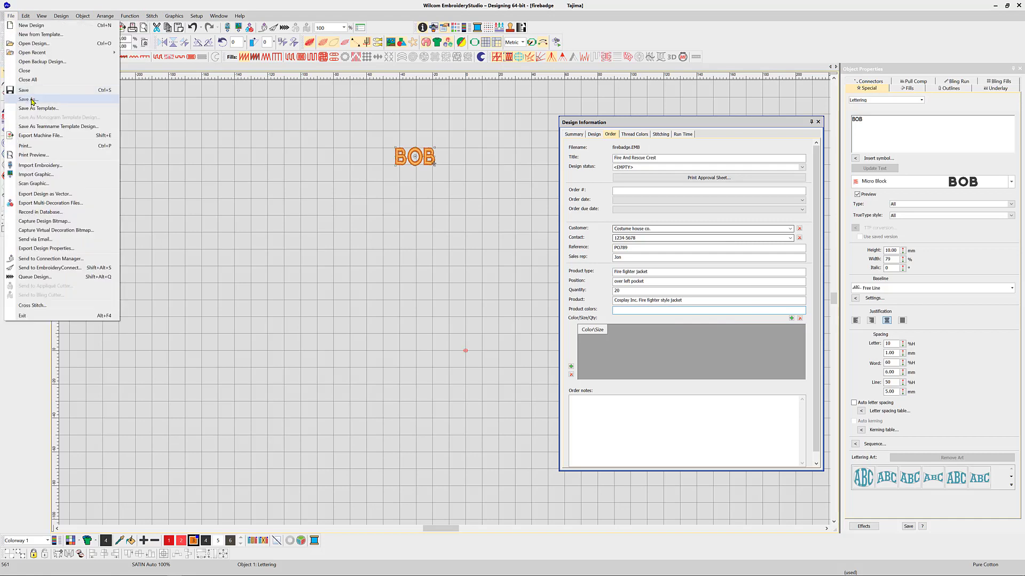
pyautogui.click(32, 100)
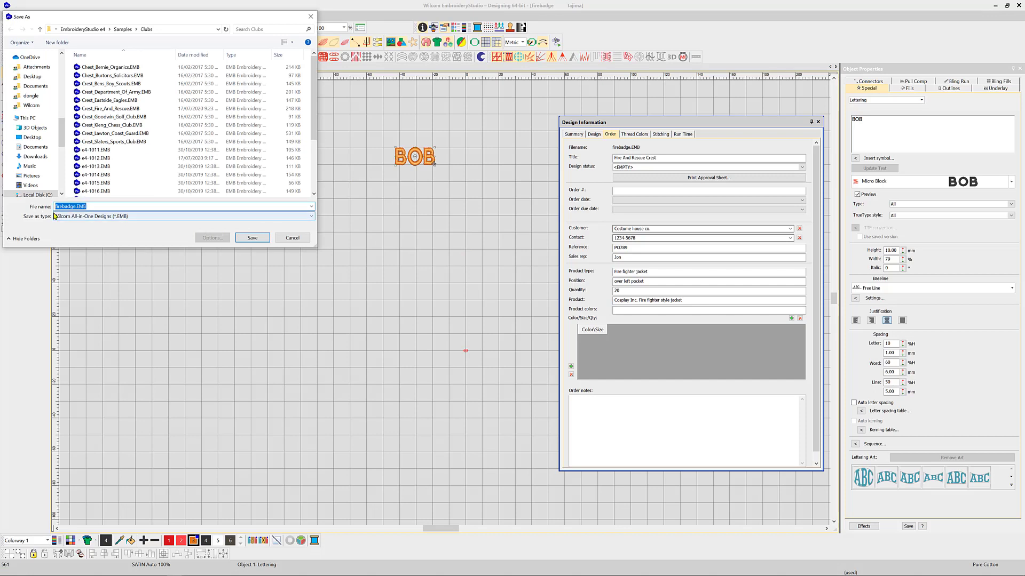
pyautogui.write('firefighter name')
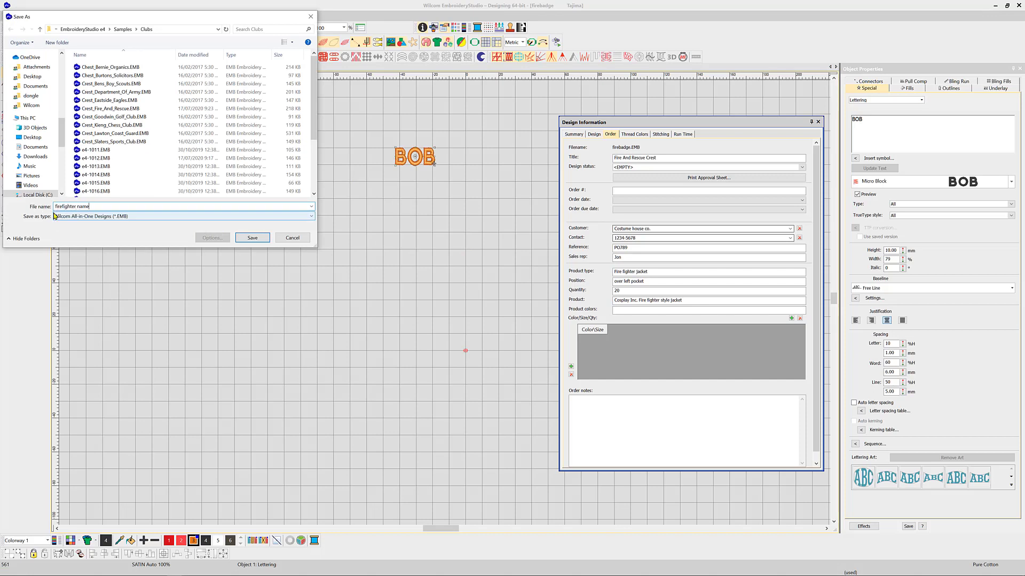
pyautogui.click(252, 238)
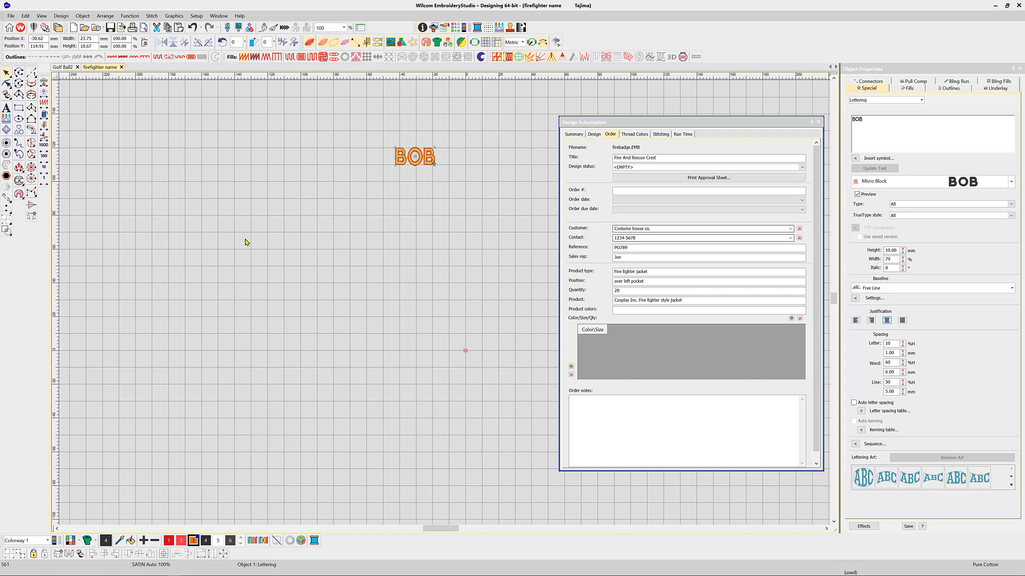
# Open firefighter name.EMB from the Costume house co. group in the Design Library.
pyautogui.click(58, 29)
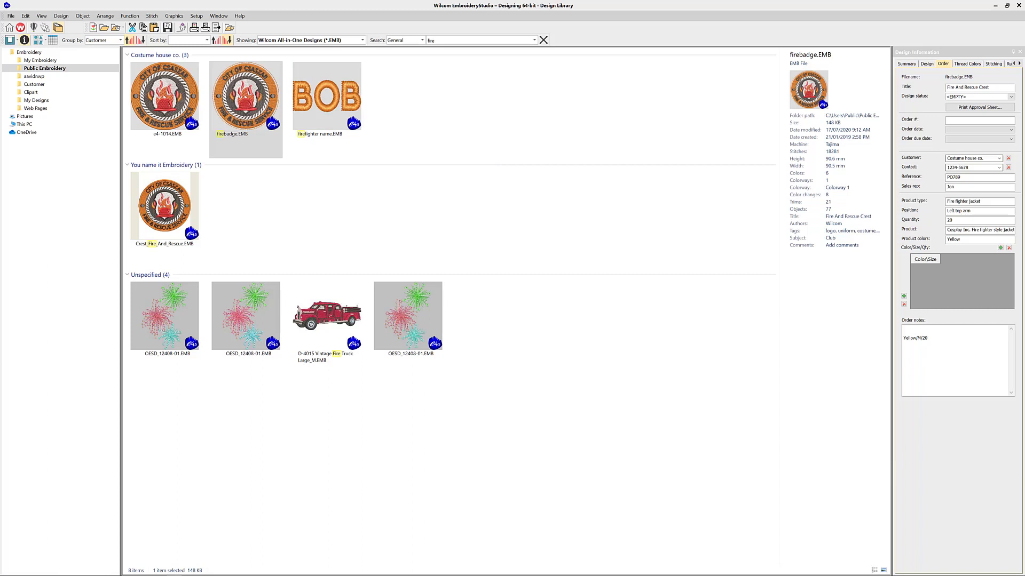
pyautogui.click(339, 110)
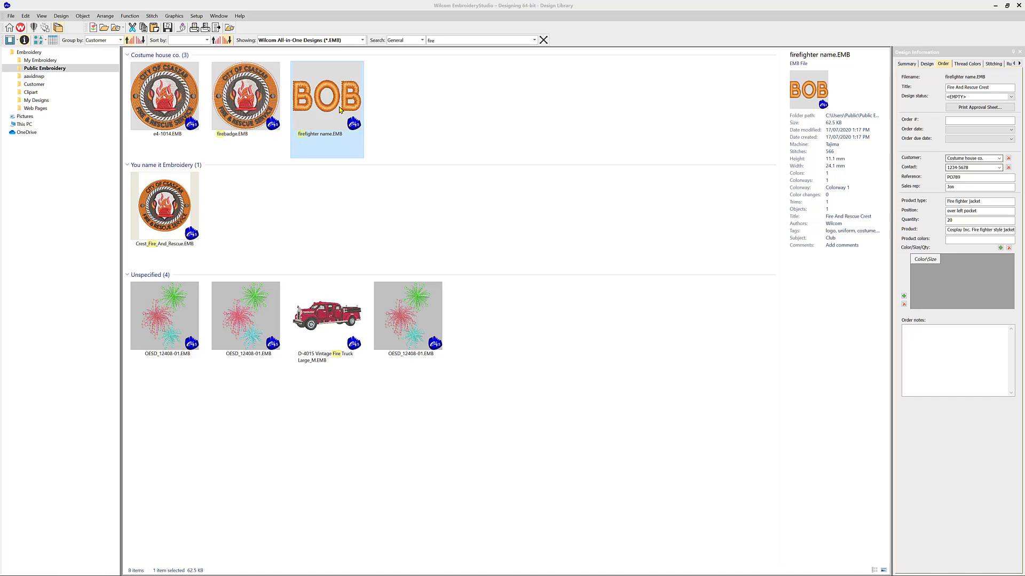
pyautogui.doubleClick(340, 107)
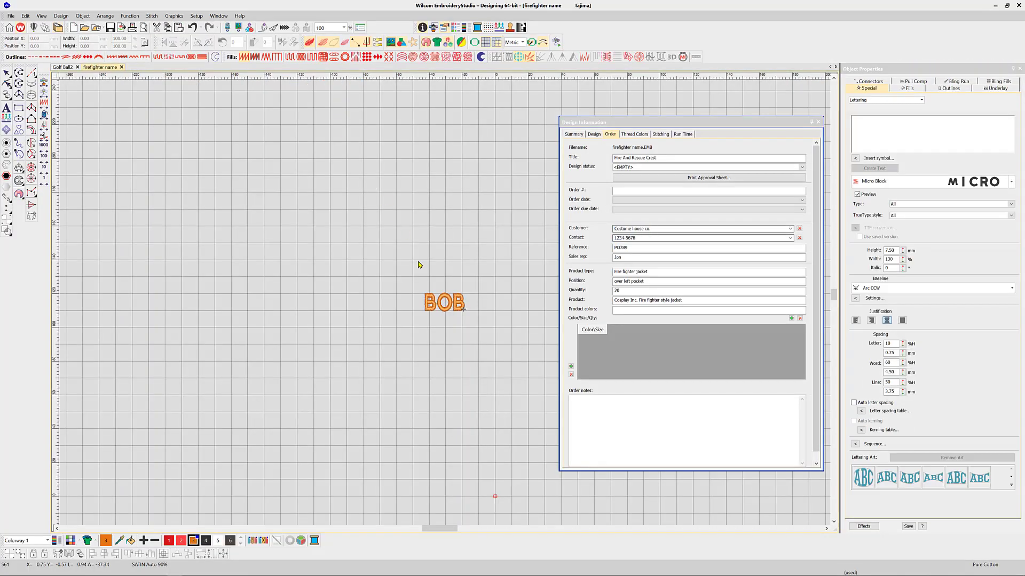
# Change the BOB lettering text to JIM.
pyautogui.click(444, 306)
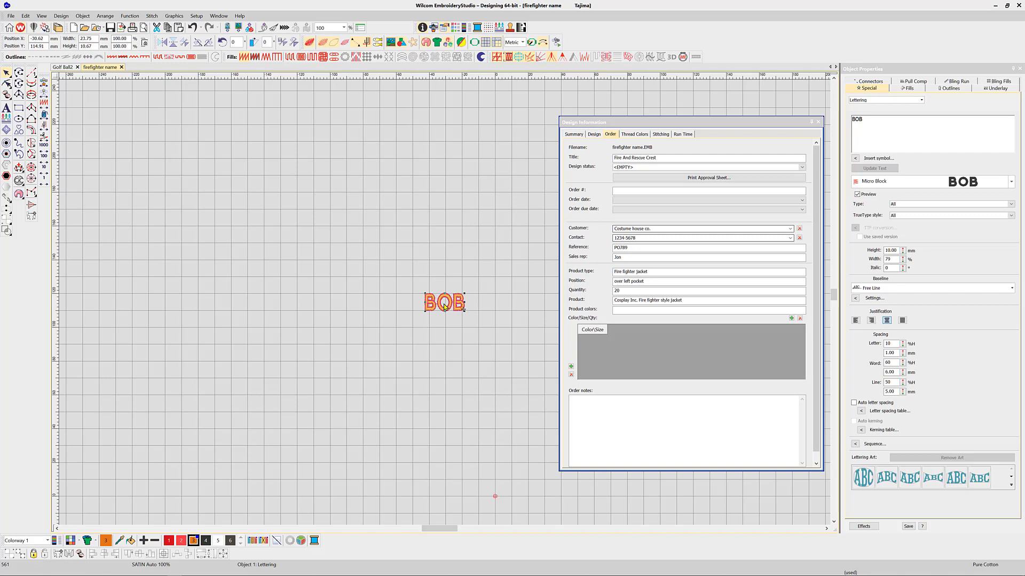
pyautogui.press('Escape')
pyautogui.click(444, 303)
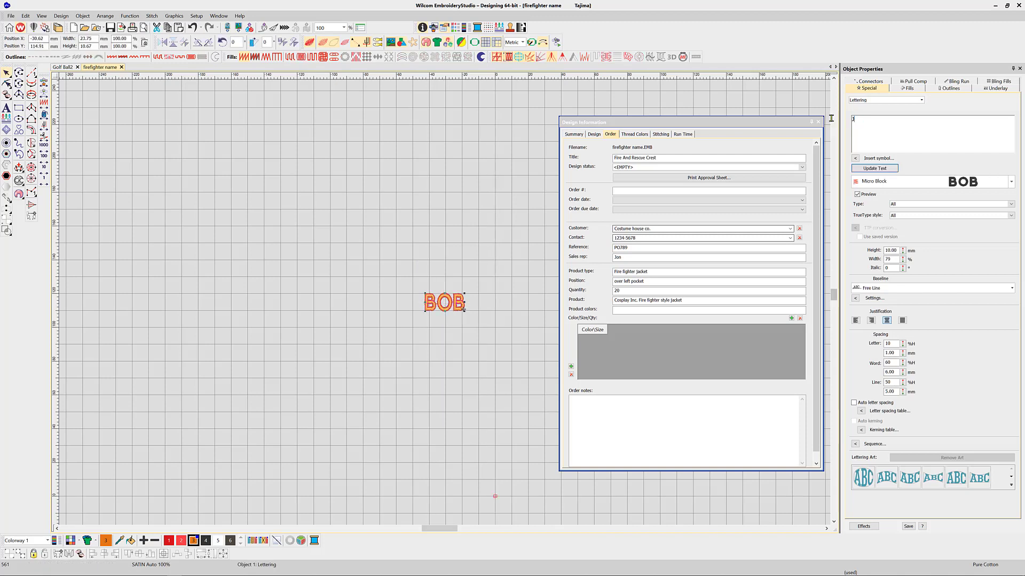
pyautogui.write('JIM')
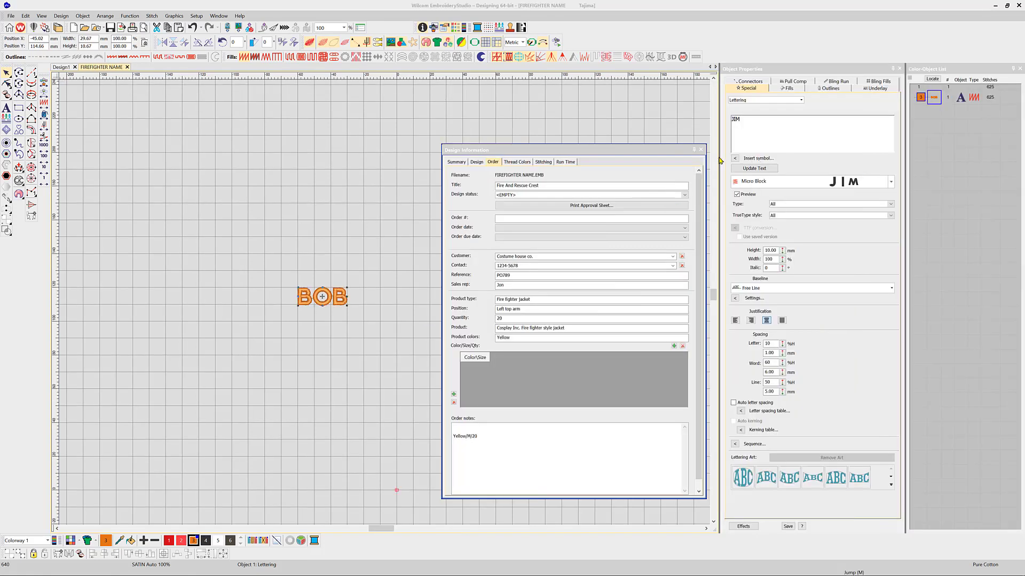
# Save the design as JIM.EMB, replacing the existing file, and send it to EmbroideryConnect device Test 2.
pyautogui.click(9, 17)
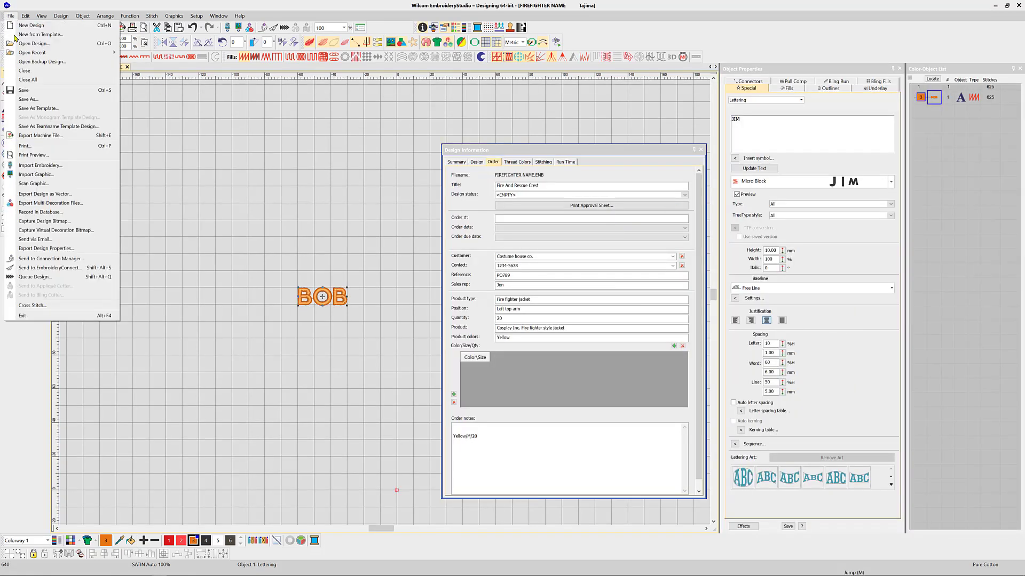
pyautogui.click(24, 101)
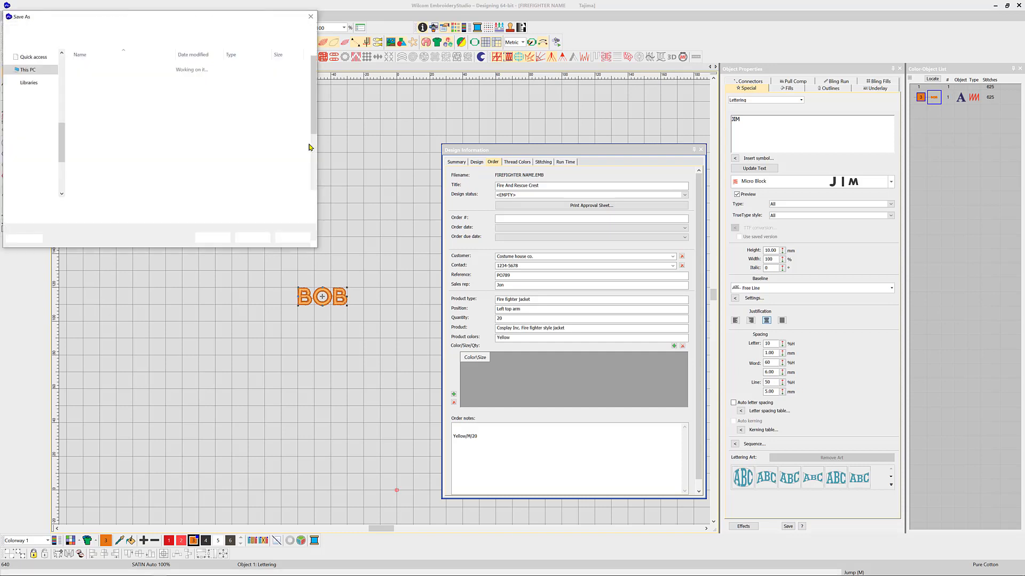
pyautogui.write('JIM')
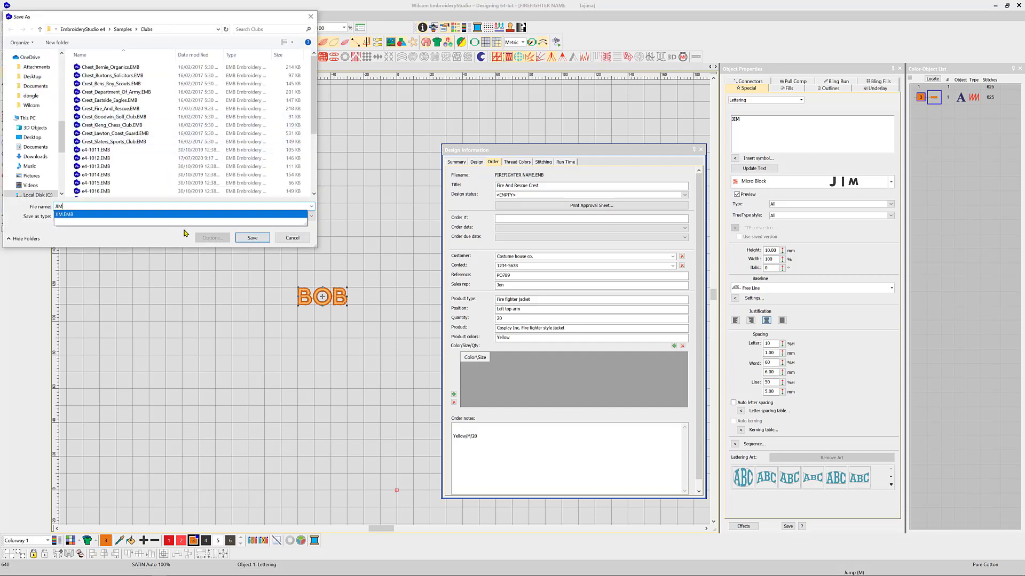
pyautogui.click(249, 238)
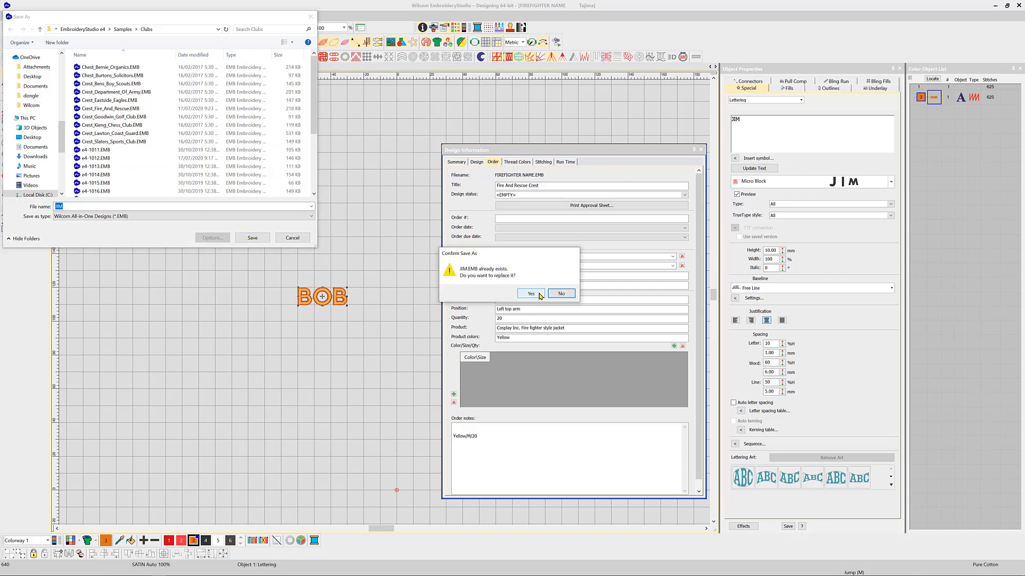
pyautogui.click(532, 293)
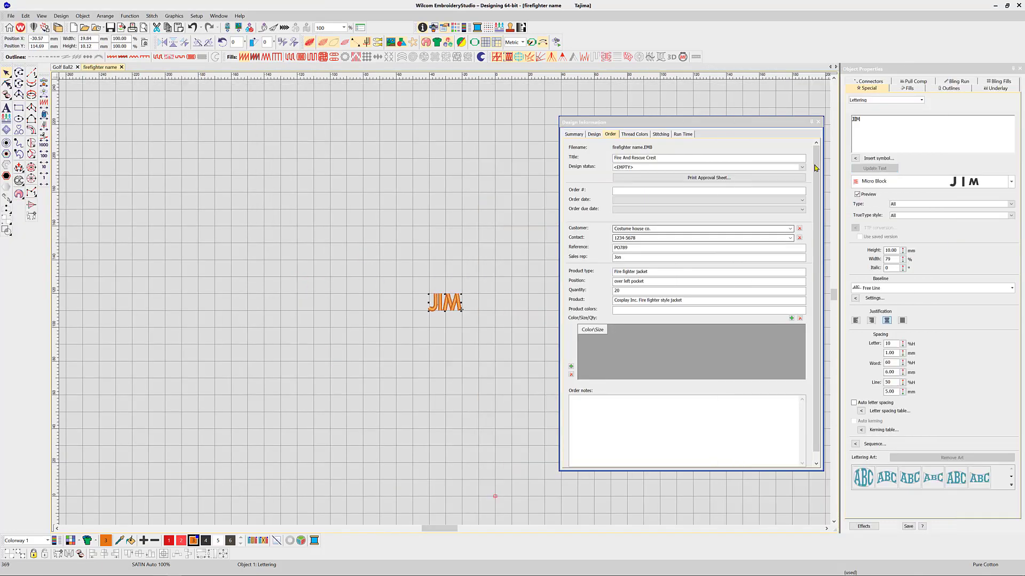
pyautogui.click(273, 28)
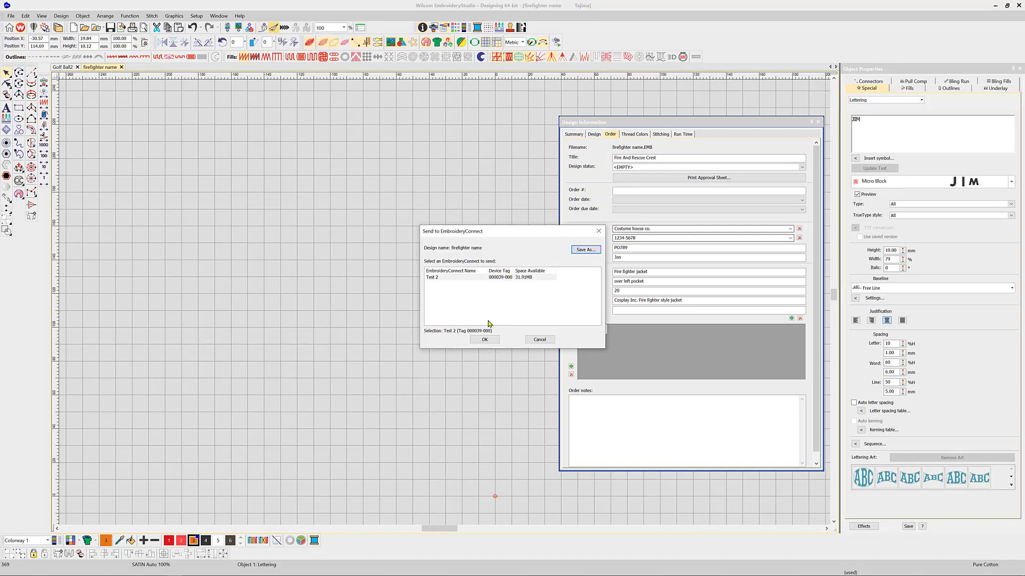
pyautogui.click(484, 345)
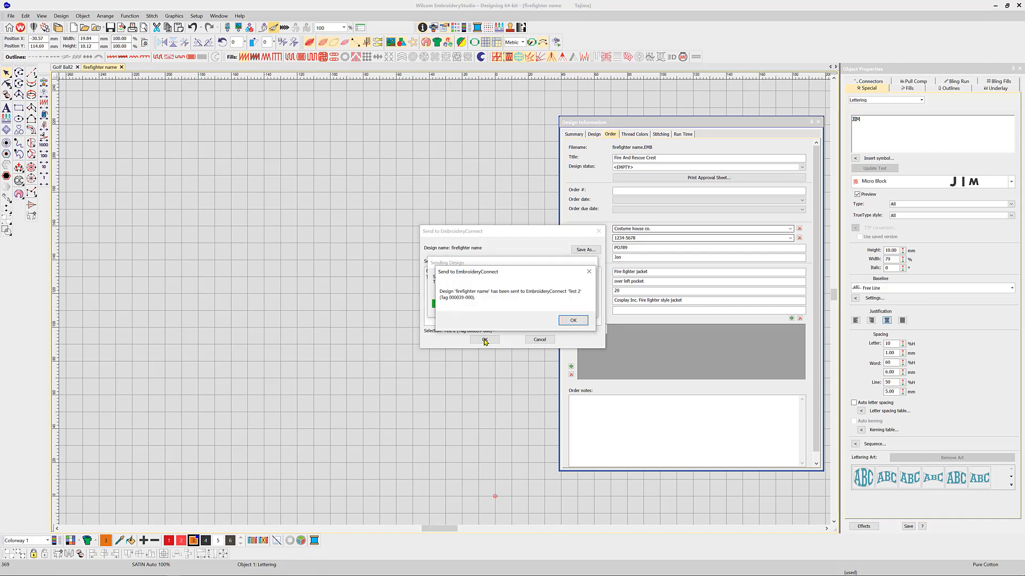
# Replace the JIM lettering text with FRED in Object Properties.
pyautogui.click(572, 320)
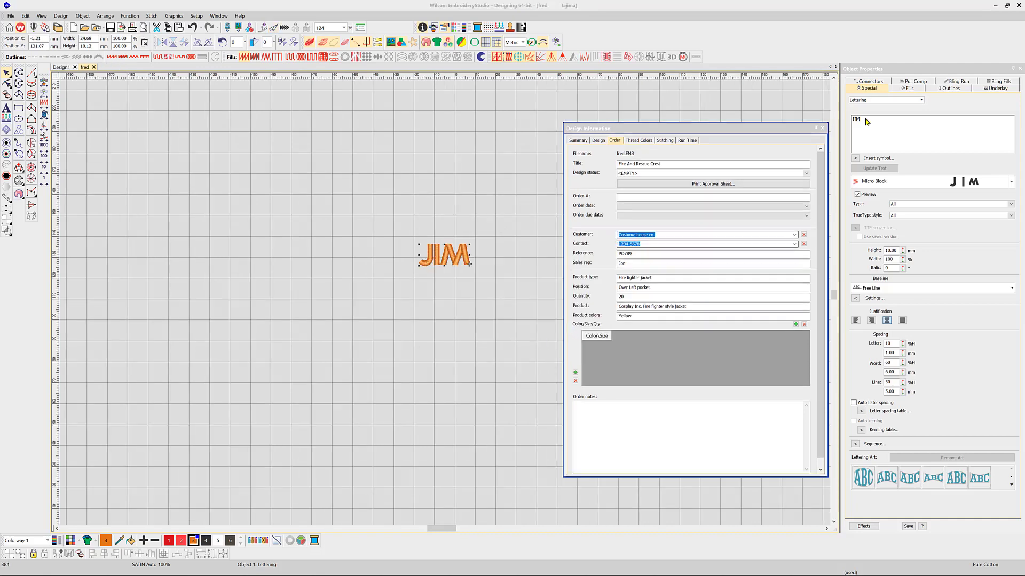
pyautogui.doubleClick(852, 122)
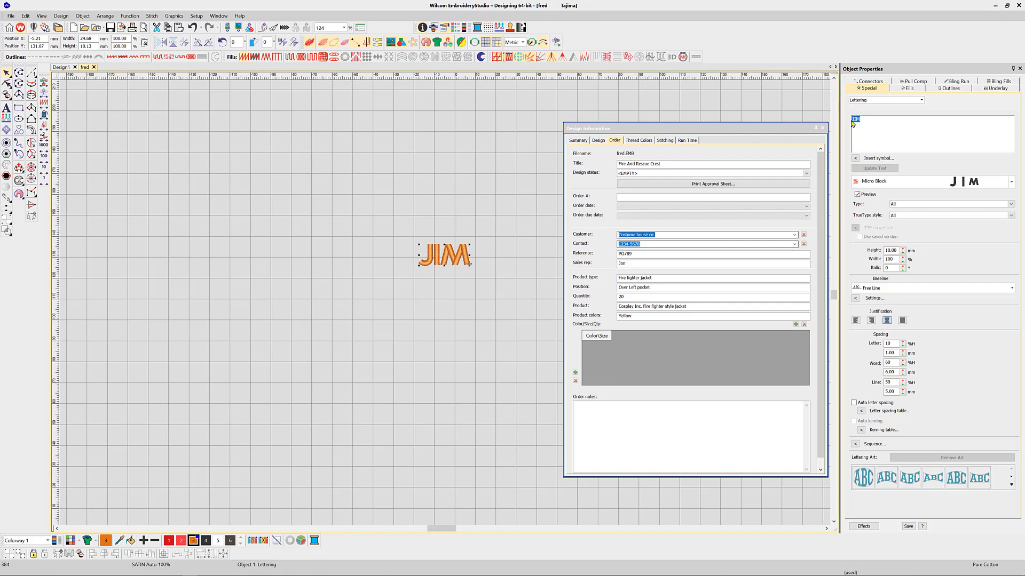
pyautogui.write('FRED')
pyautogui.click(870, 168)
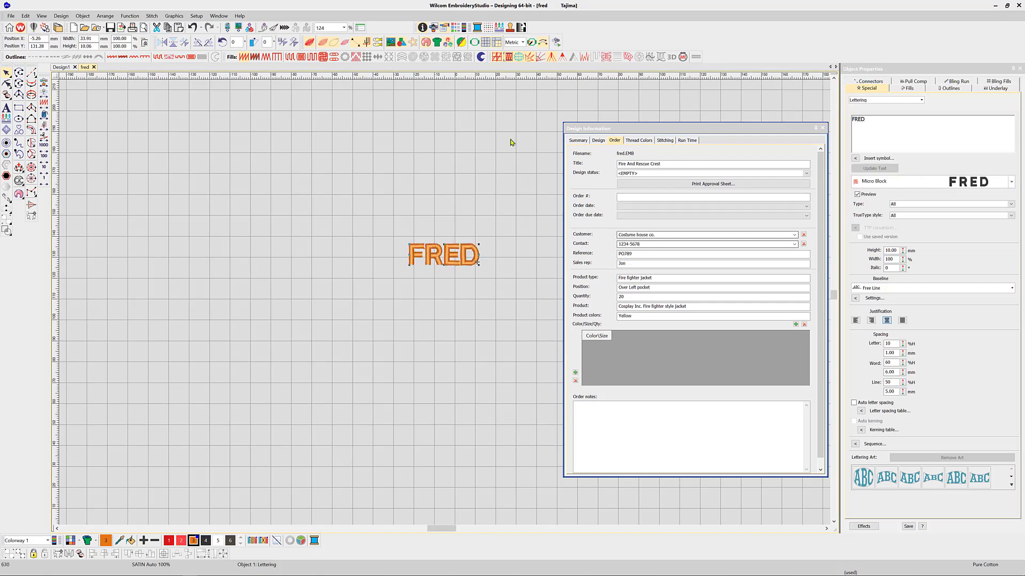
# Save the design as fred.EMB.
pyautogui.hotkey('alt', 'f')
pyautogui.press('a')
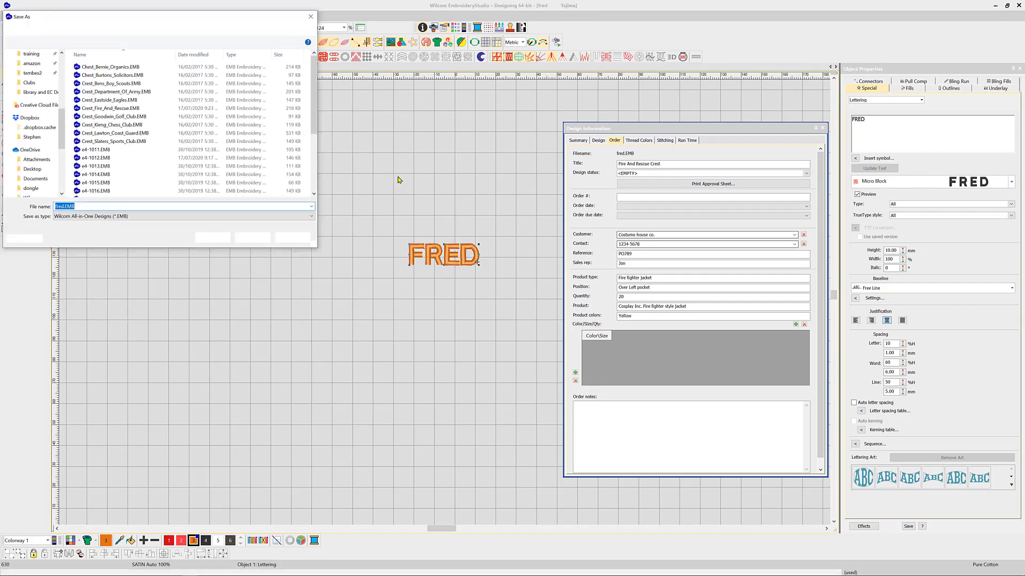
pyautogui.click(253, 237)
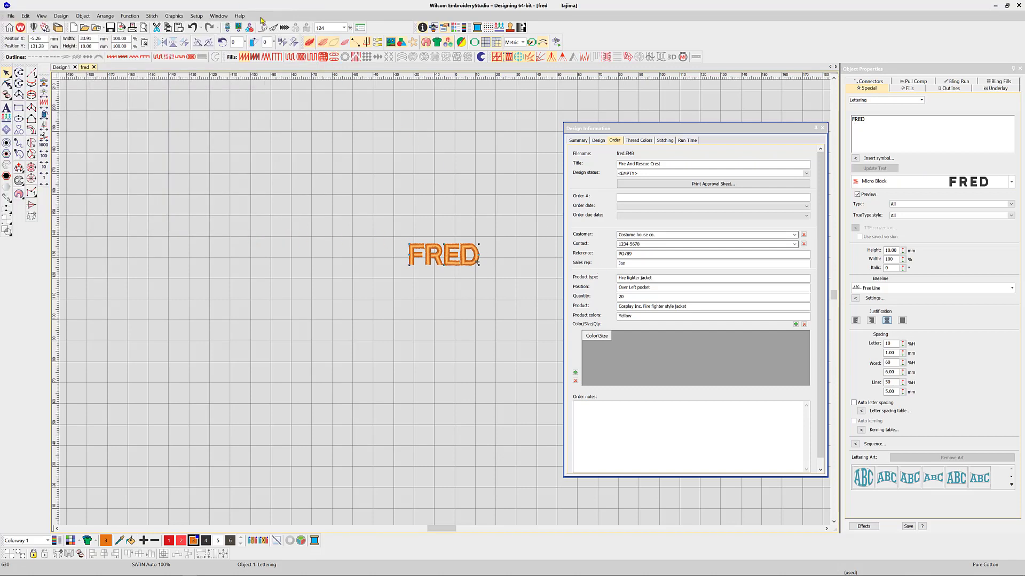
# Send the FRED design to EmbroideryConnect device Test 2, then show the Design Library's fire search results.
pyautogui.click(273, 28)
pyautogui.click(485, 340)
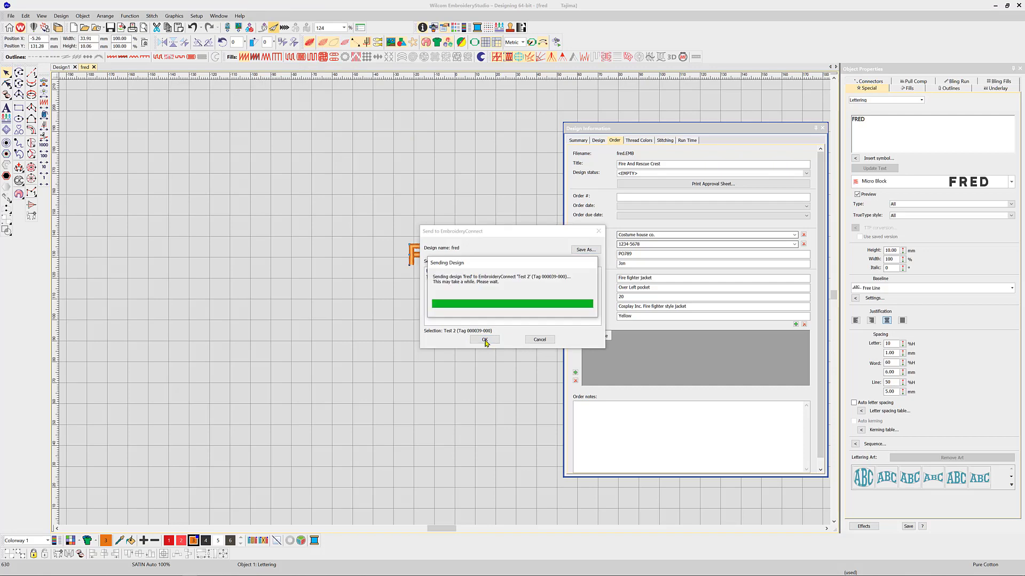
pyautogui.click(563, 323)
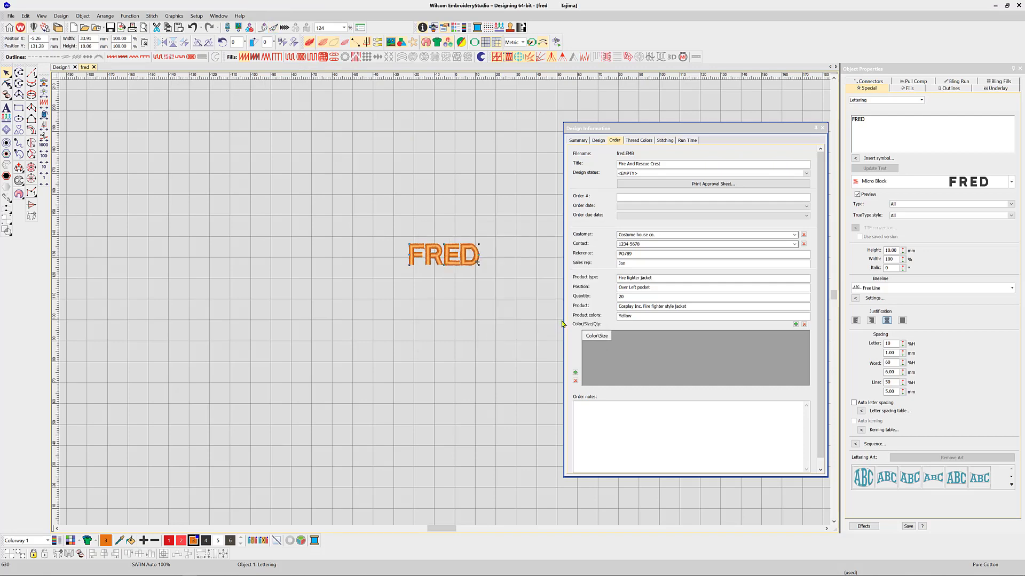
pyautogui.click(344, 98)
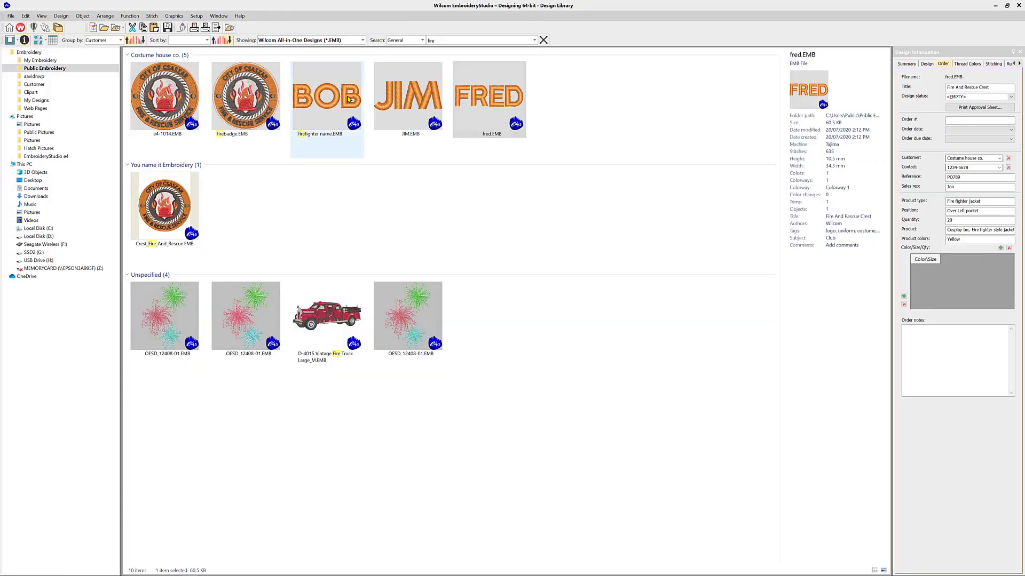
# Delete fred.EMB from the Design Library, leaving four Costume house co. designs.
pyautogui.click(389, 103)
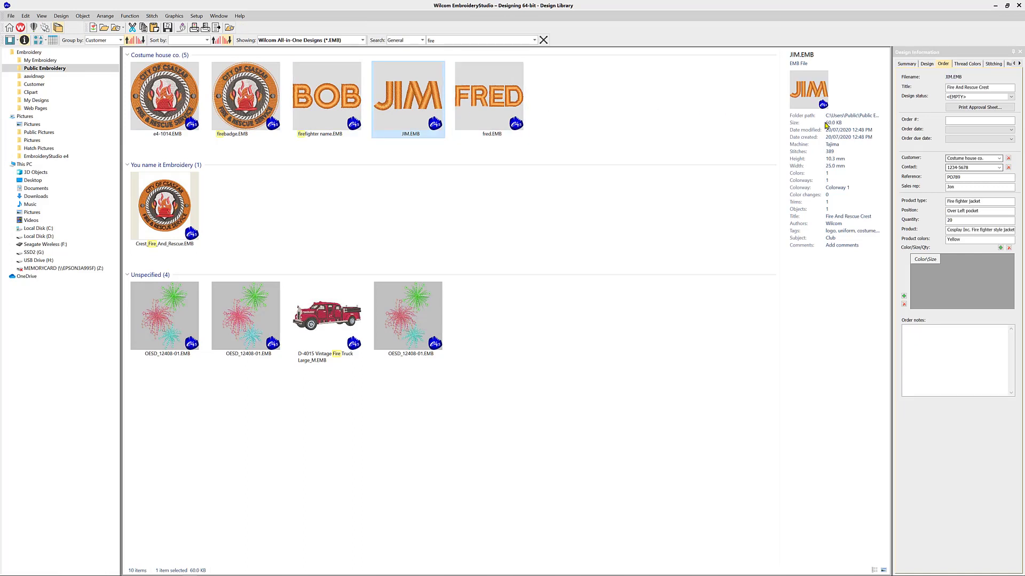
pyautogui.click(457, 111)
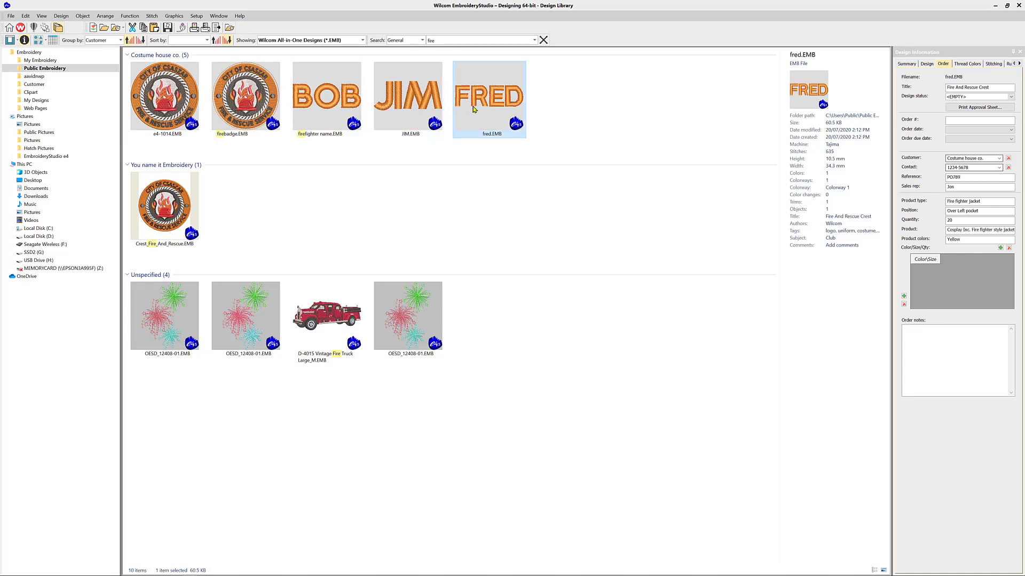
pyautogui.rightClick(473, 109)
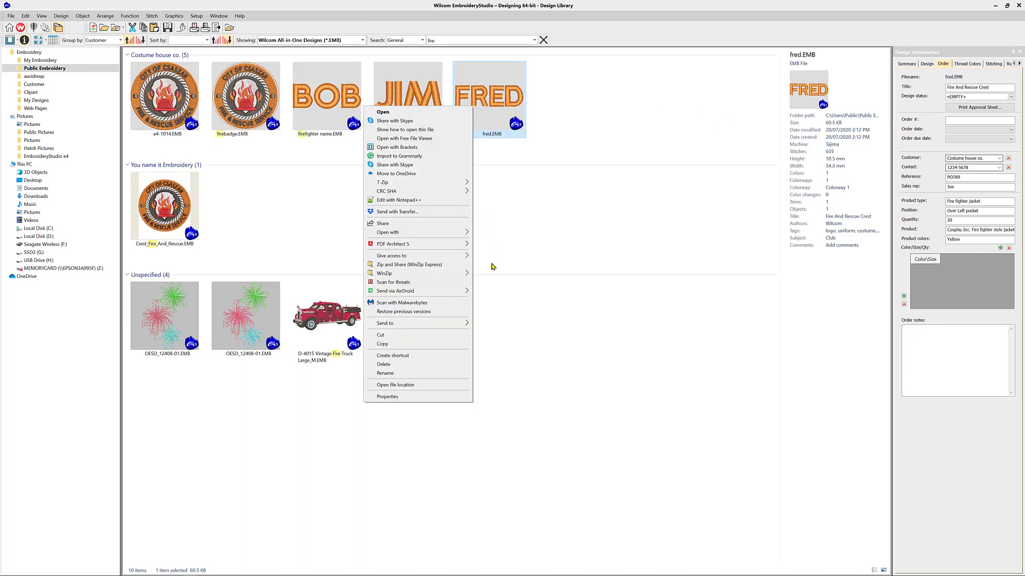
pyautogui.click(401, 366)
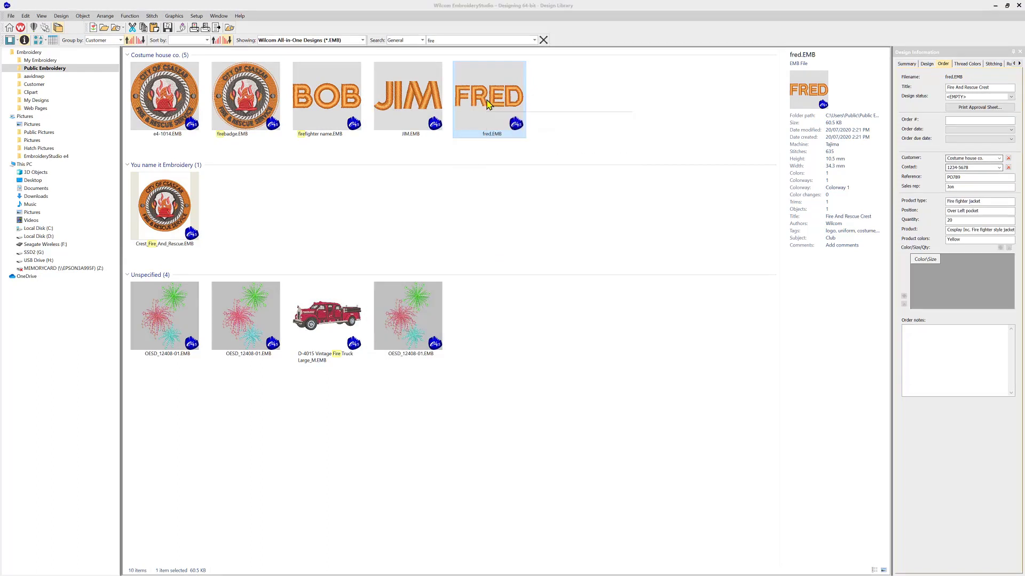
pyautogui.rightClick(487, 103)
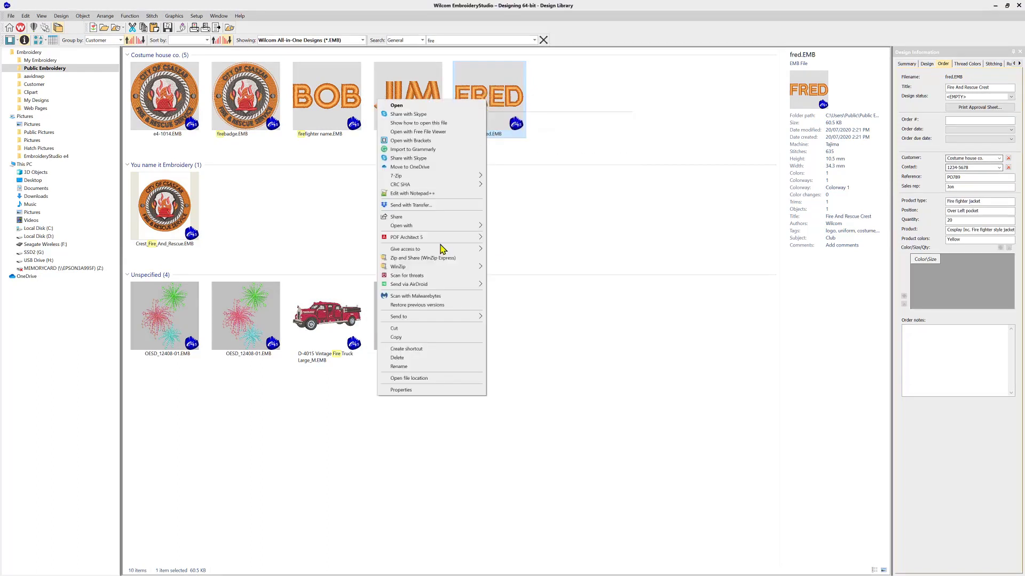
pyautogui.click(397, 358)
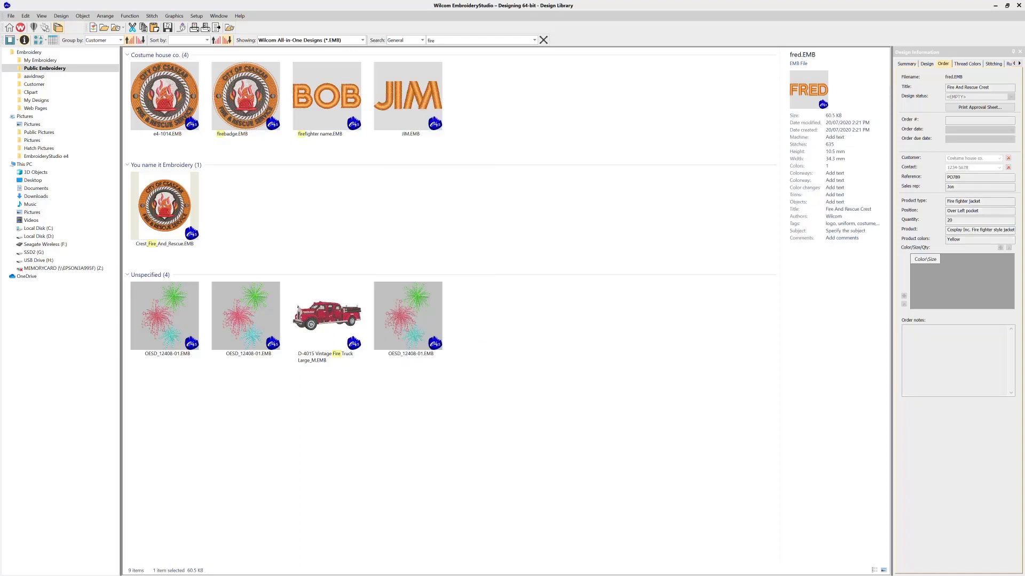